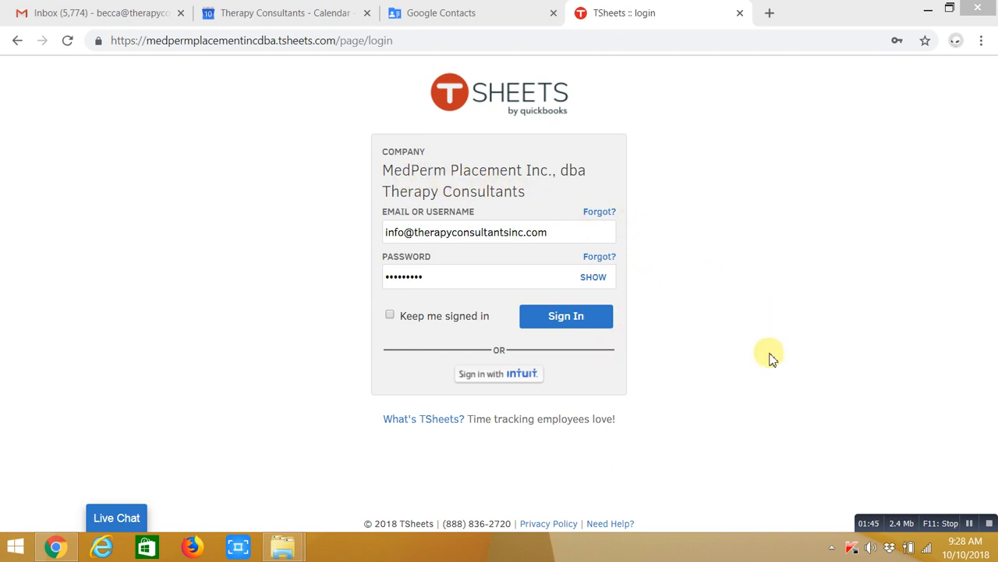
Sign in, dismiss the PTO Entry Created notification, and close the Who's Working and Time Entries panels
{"action": "left_click", "coordinate": [590, 323]}
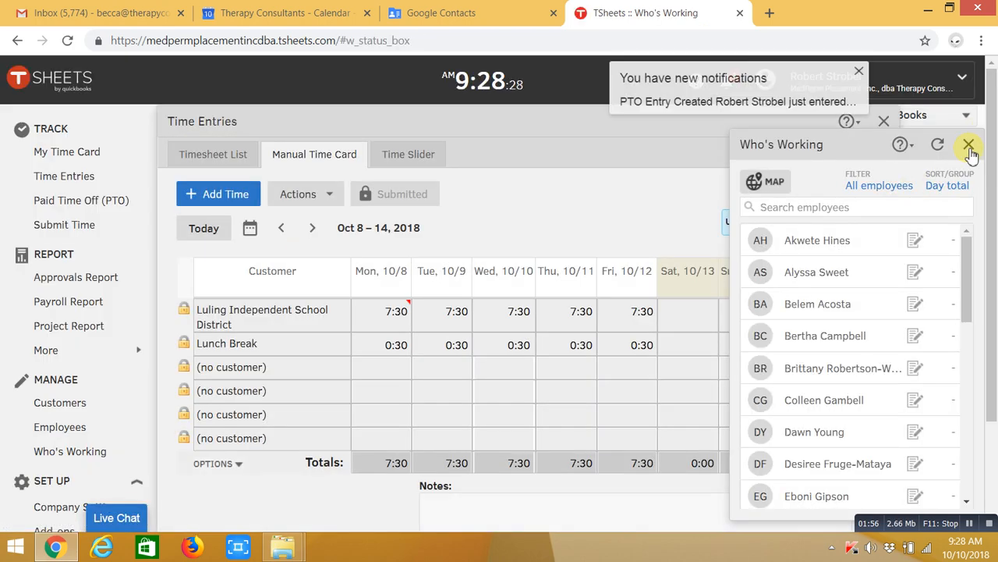
{"action": "left_click", "coordinate": [969, 148]}
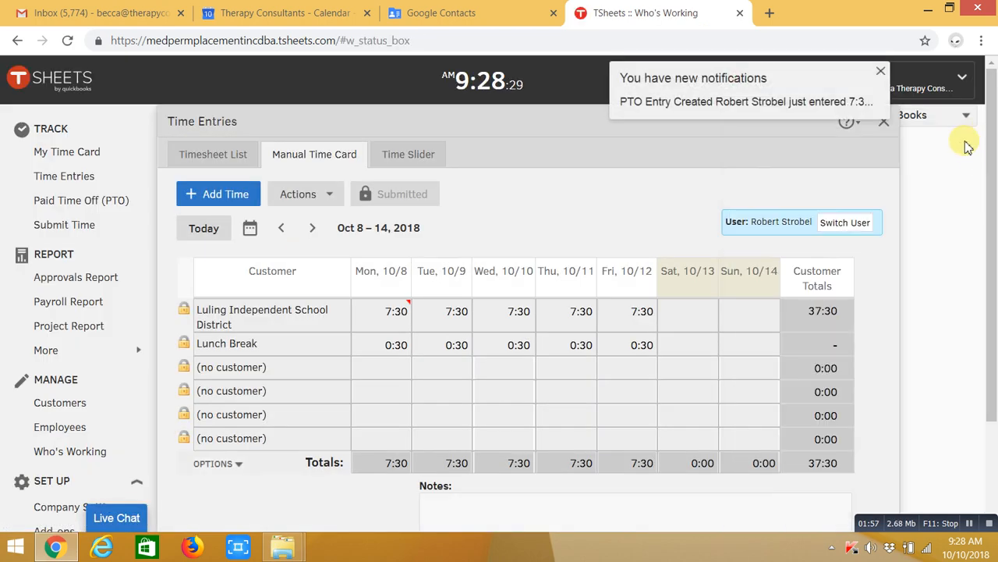
{"action": "left_click", "coordinate": [879, 75]}
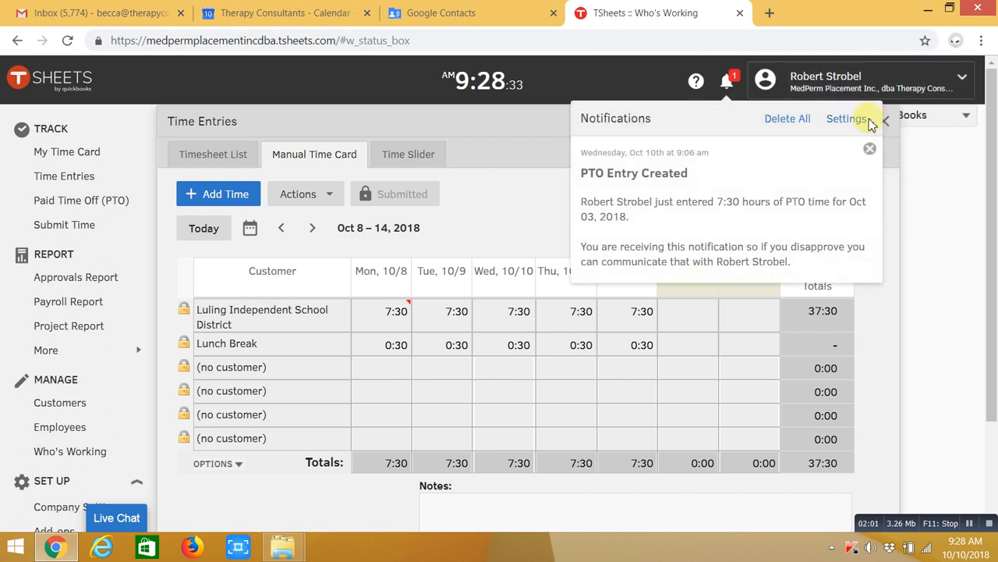
{"action": "left_click", "coordinate": [870, 149]}
{"action": "left_click", "coordinate": [886, 122]}
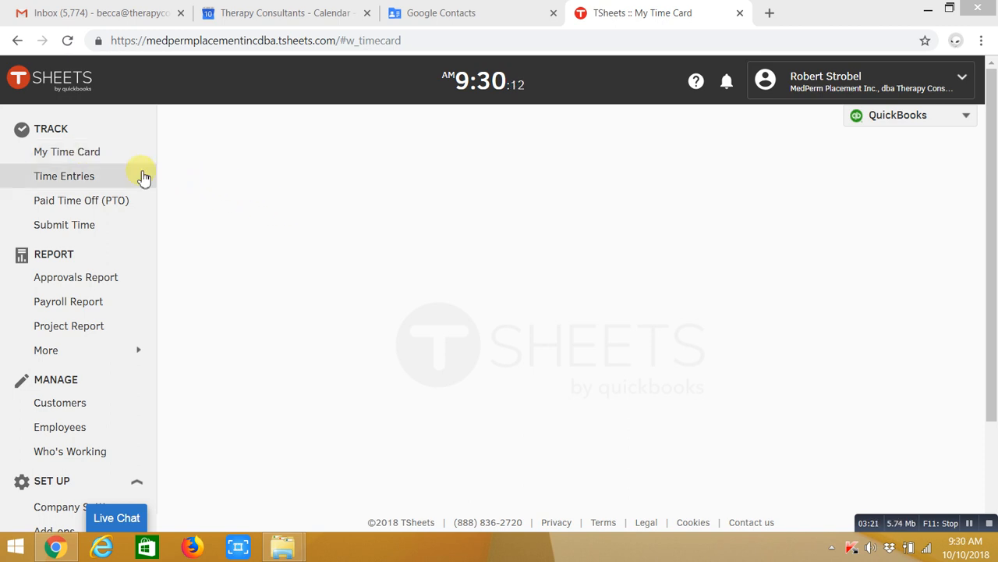
Show the Manual Time Card for the week of Oct 1–7, 2018 and bring up the first row's customer list
{"action": "left_click", "coordinate": [64, 178]}
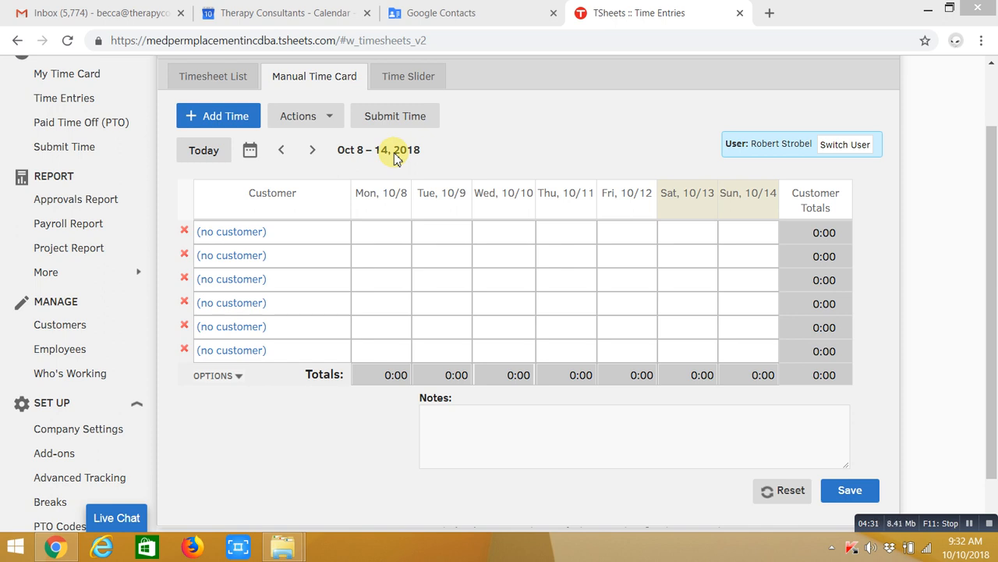
{"action": "left_click", "coordinate": [284, 152]}
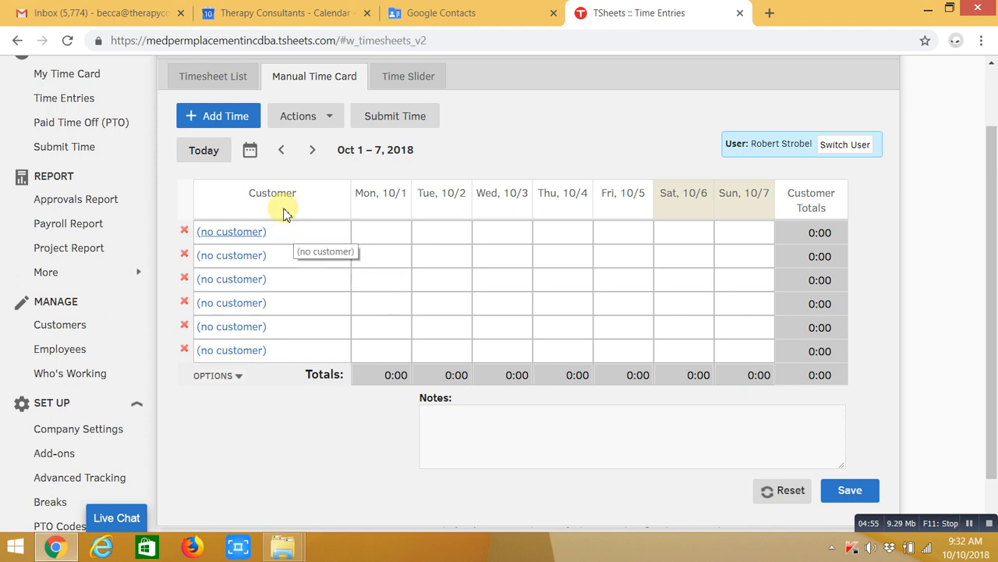
{"action": "left_click", "coordinate": [244, 238]}
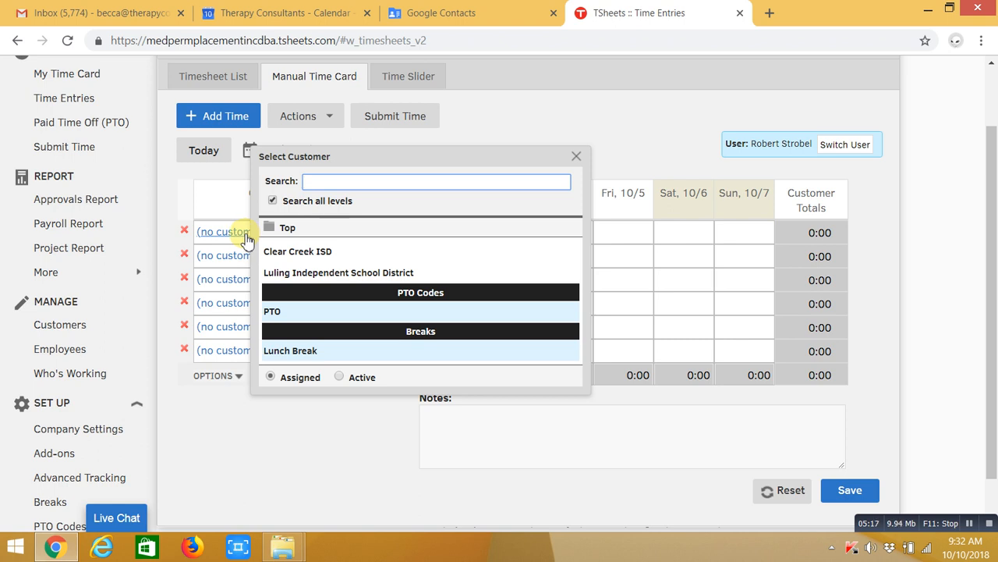
Make Luling Independent School District the first row's customer
{"action": "left_click", "coordinate": [289, 276]}
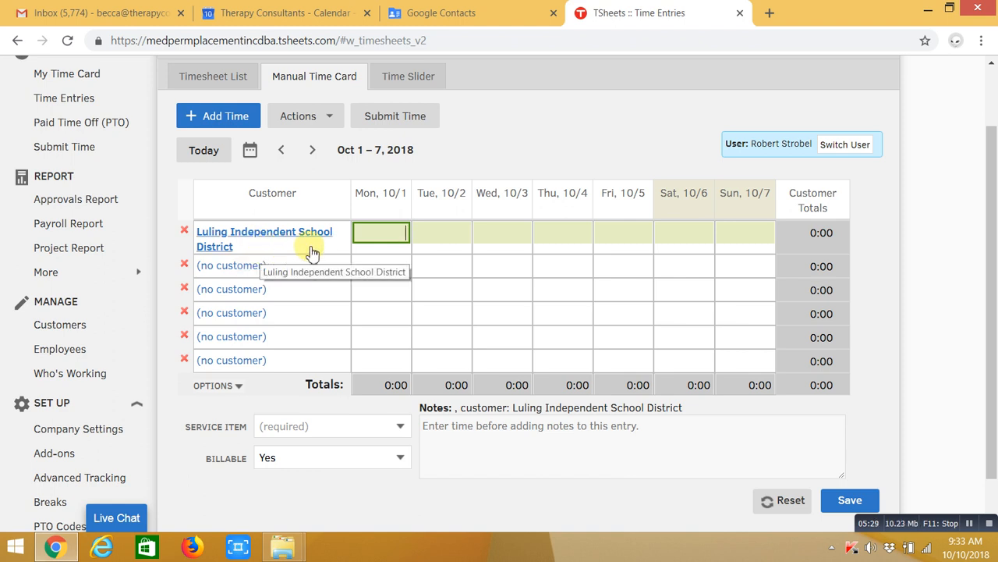
{"action": "left_click", "coordinate": [383, 227]}
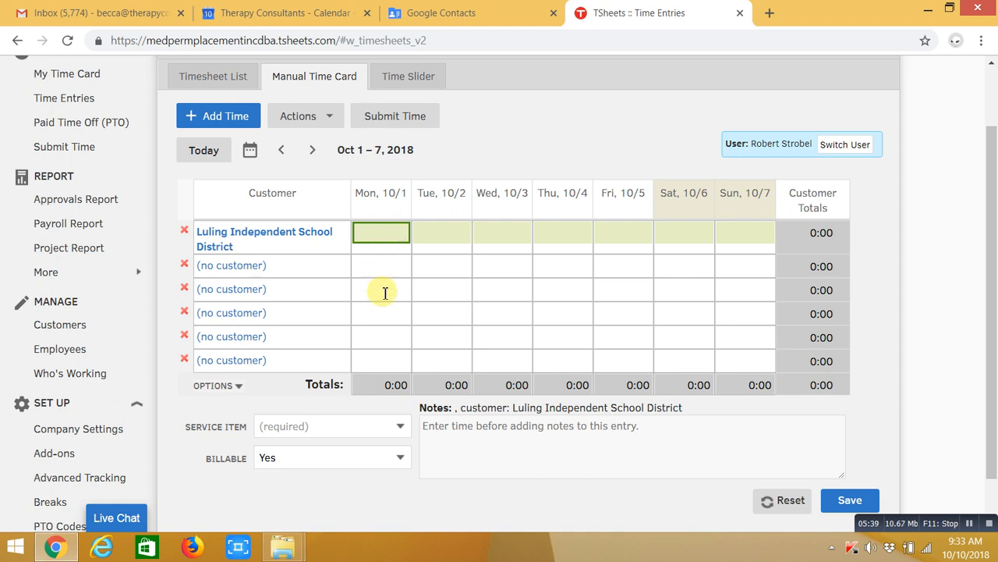
{"action": "left_click", "coordinate": [400, 431]}
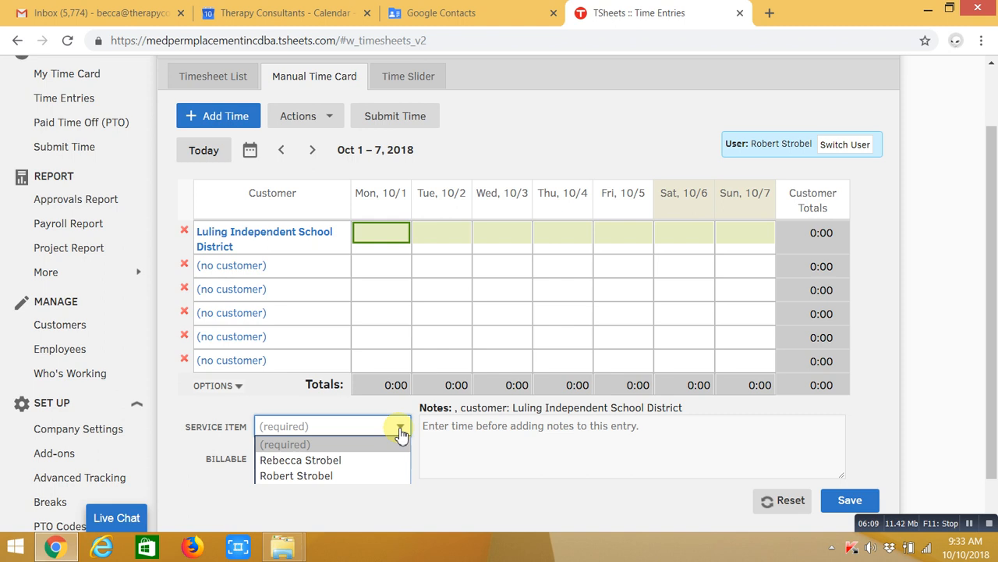
Give the Luling row the employee as service item, with Billable left at Yes
{"action": "left_click", "coordinate": [343, 477]}
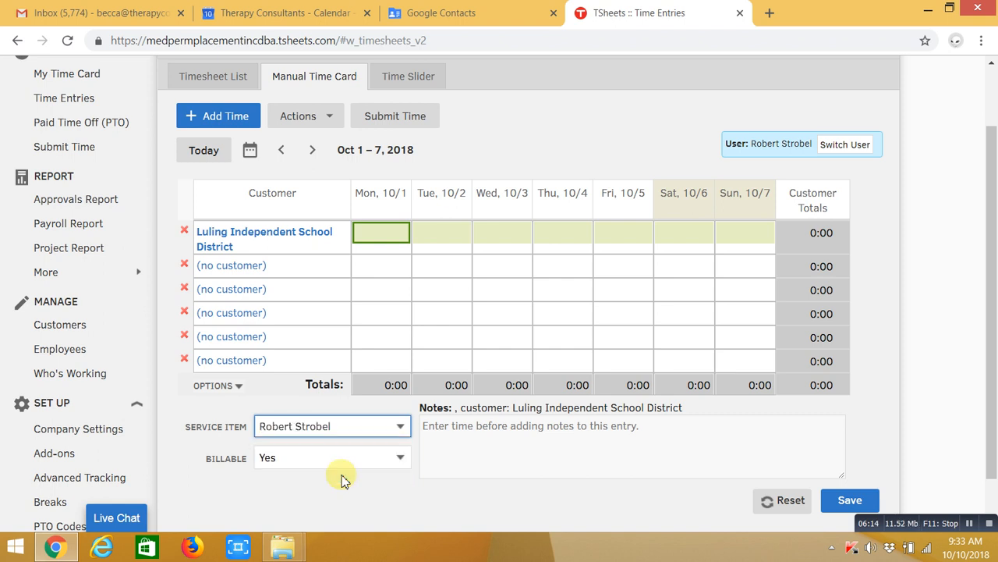
{"action": "left_click", "coordinate": [400, 459]}
{"action": "left_click", "coordinate": [373, 481]}
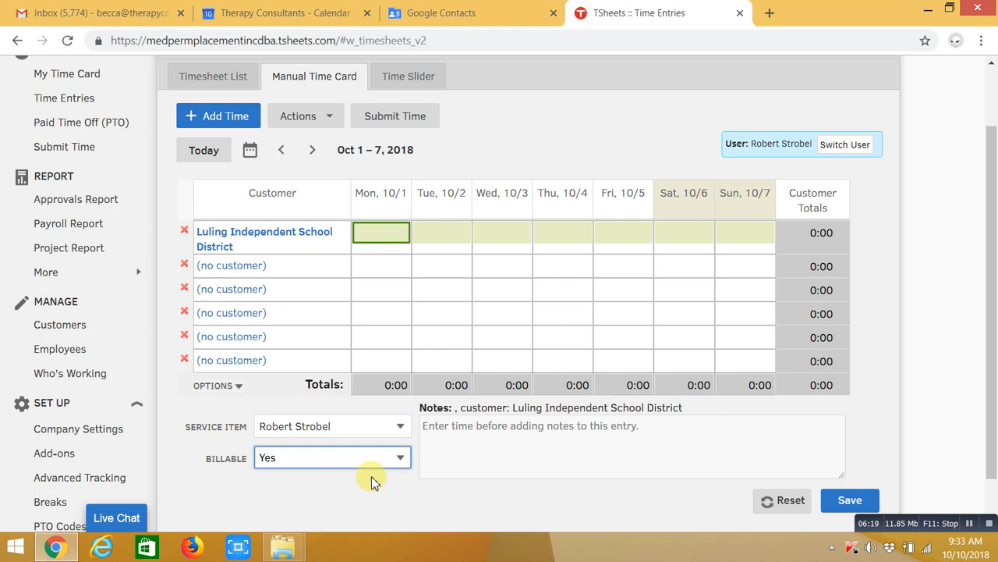
{"action": "left_click", "coordinate": [403, 461]}
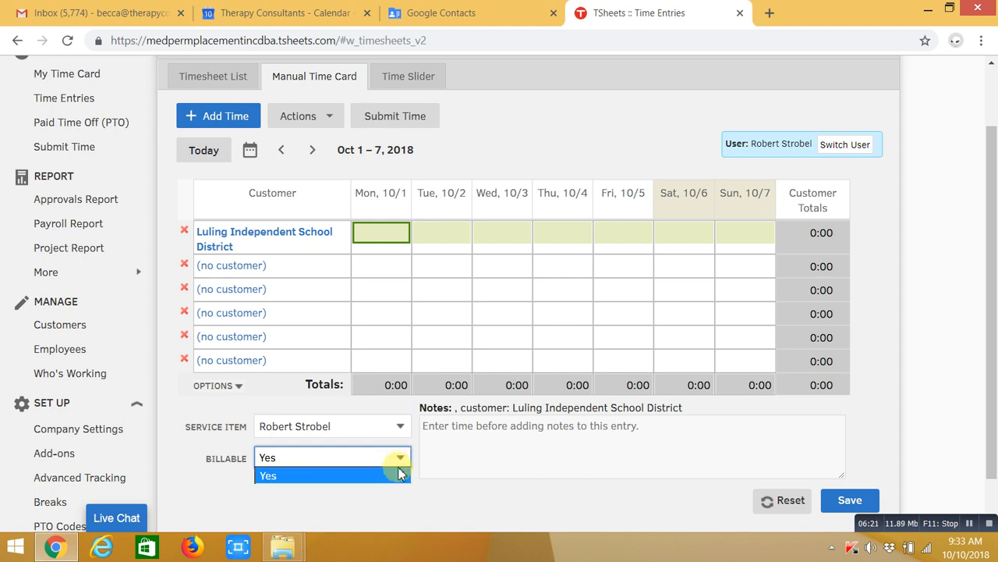
{"action": "left_click", "coordinate": [369, 477]}
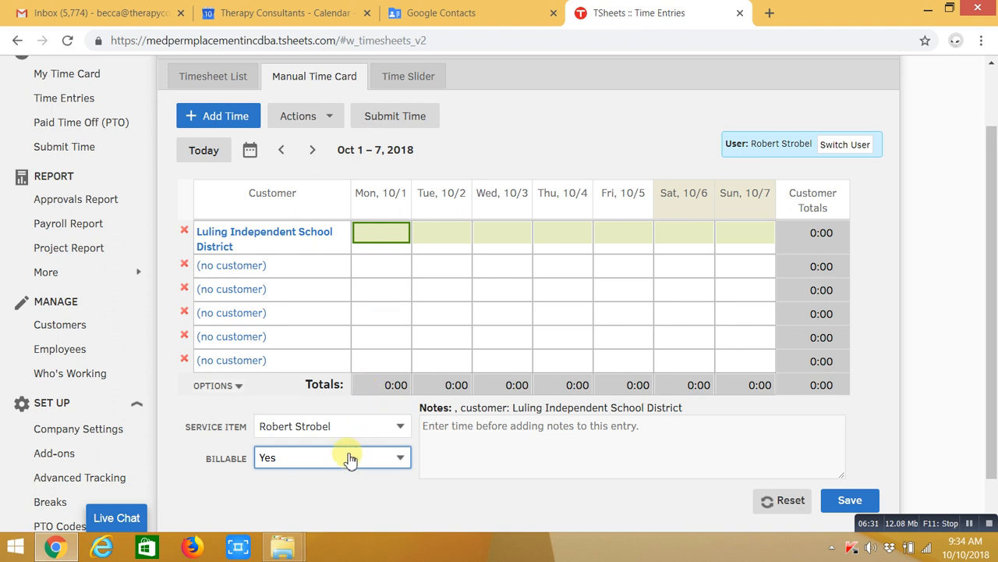
{"action": "left_click", "coordinate": [383, 230]}
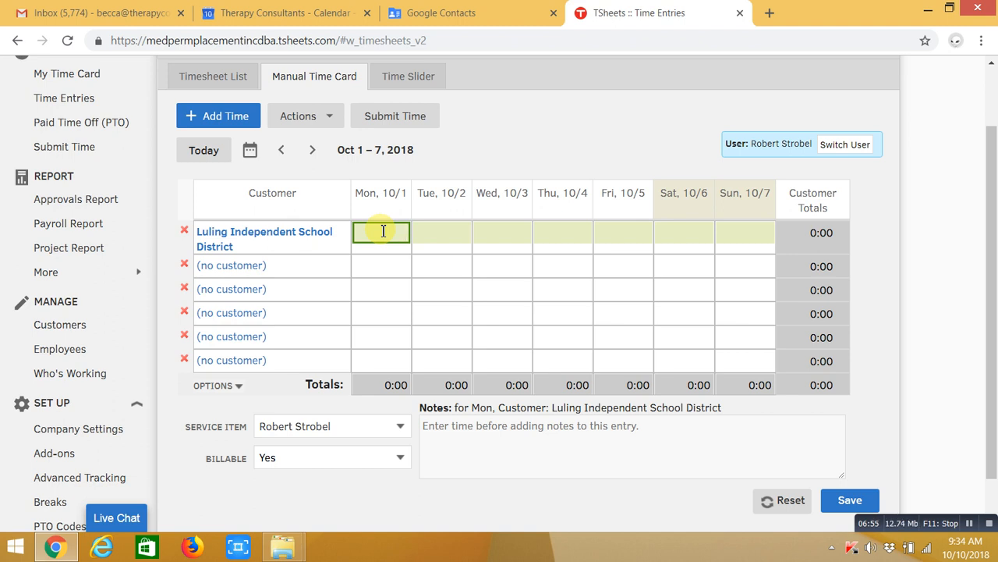
Enter 7.5 hours on Mon 10/1 with the note 'I am not the best video narrator!!! Keep going keep going'
{"action": "type", "text": "7."}
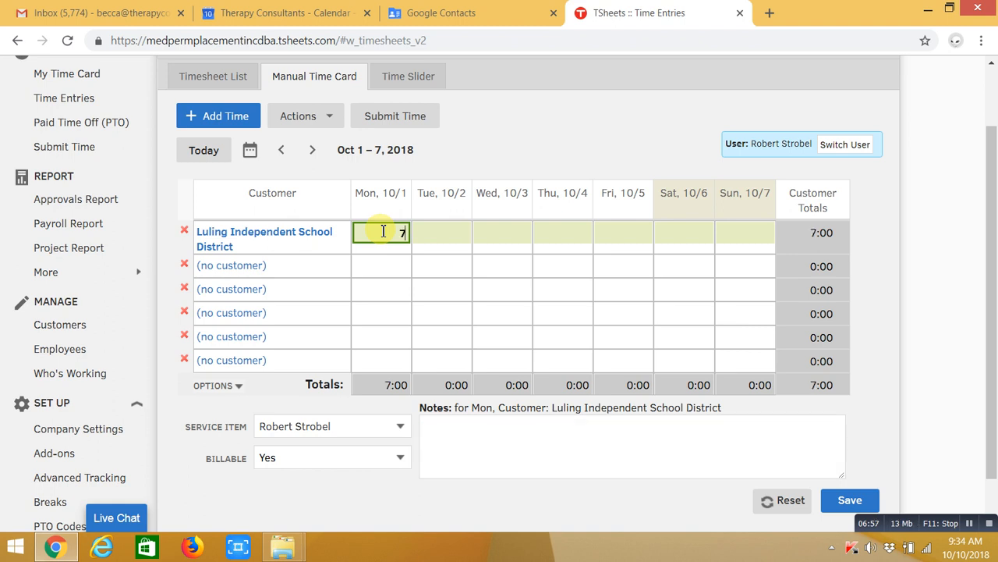
{"action": "type", "text": "5"}
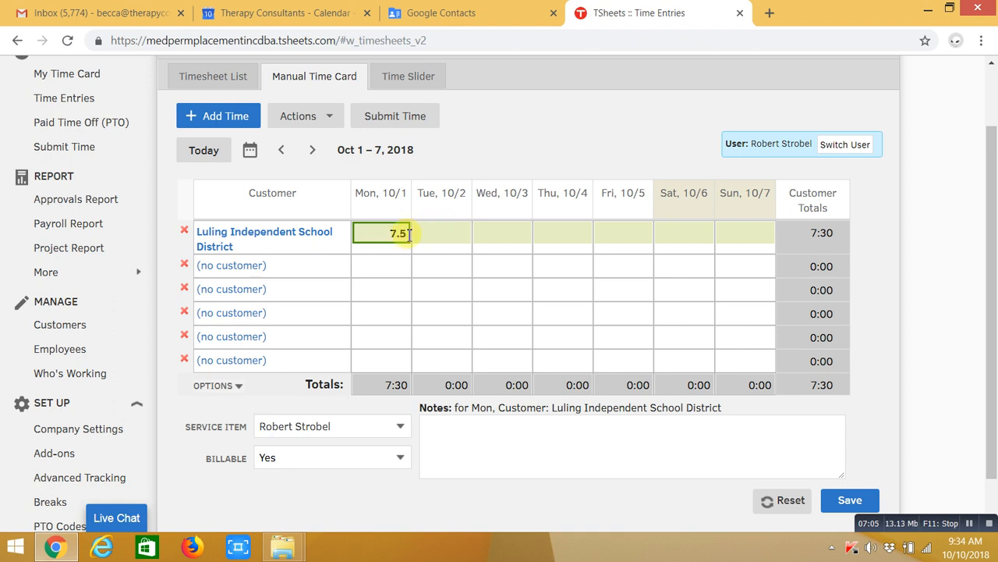
{"action": "left_click", "coordinate": [468, 439]}
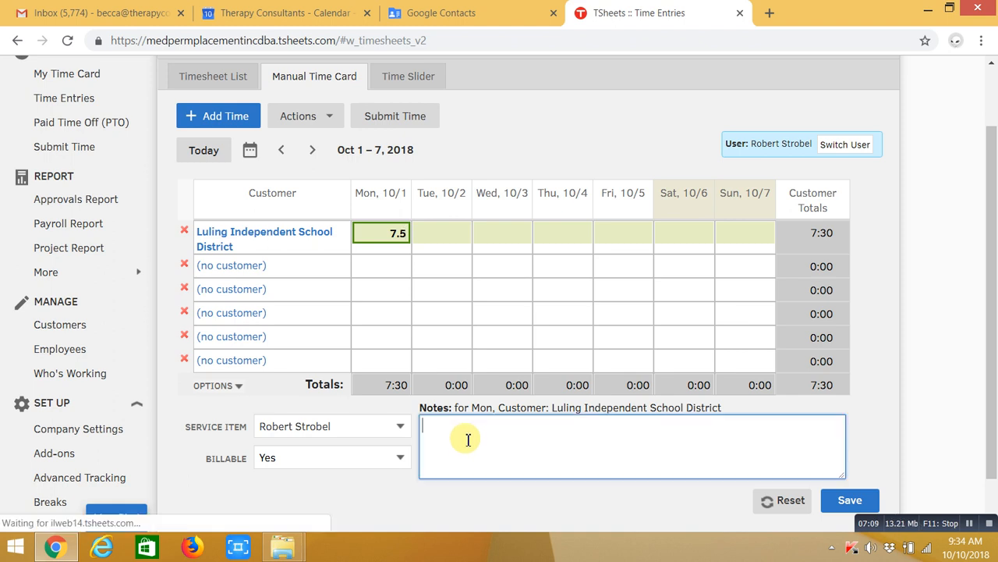
{"action": "type", "text": "I"}
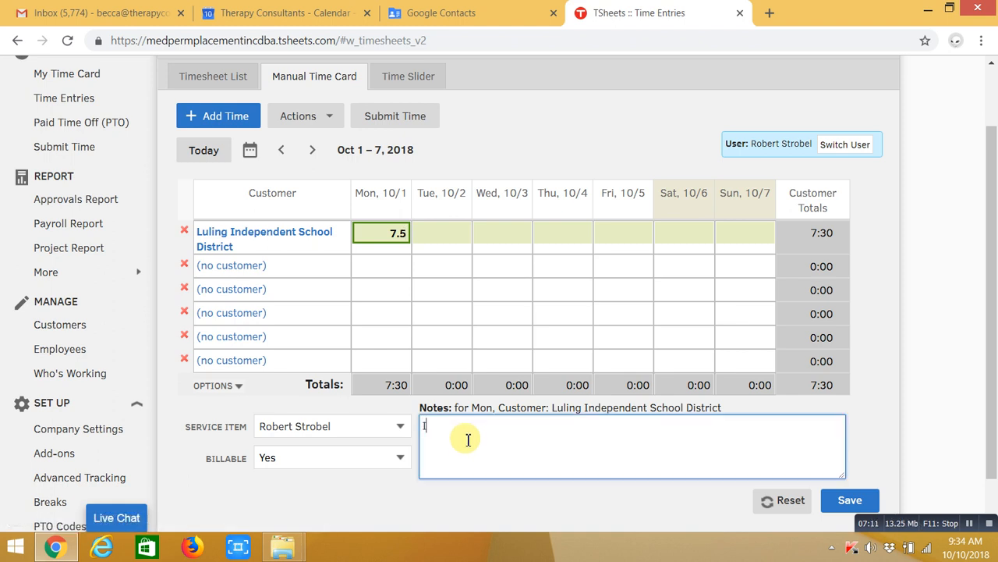
{"action": "type", "text": " am not the best video nar"}
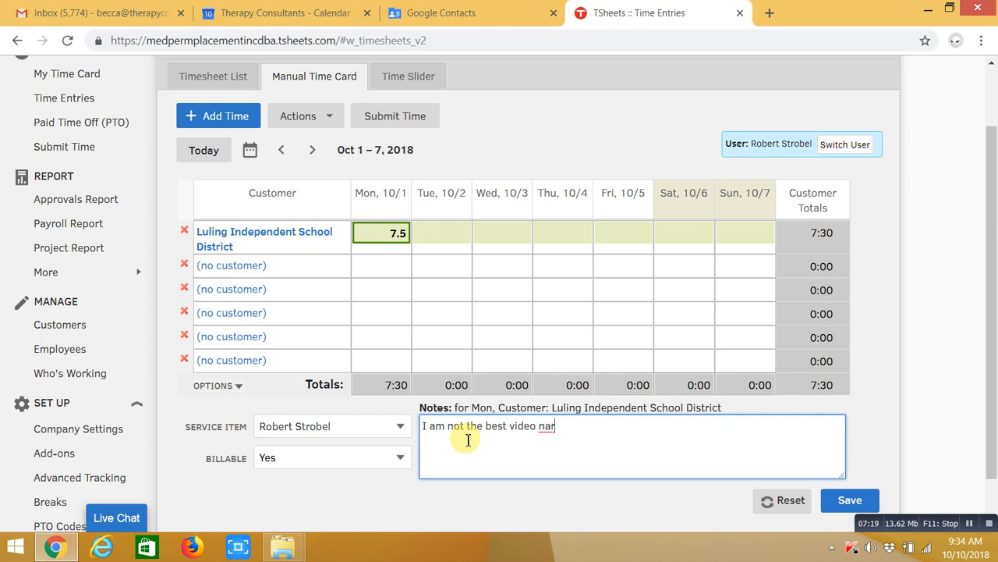
{"action": "key", "text": "BackSpace"}
{"action": "type", "text": "rrator!!!"}
{"action": "key", "text": "Return"}
{"action": "key", "text": "Return"}
{"action": "type", "text": "Keep going"}
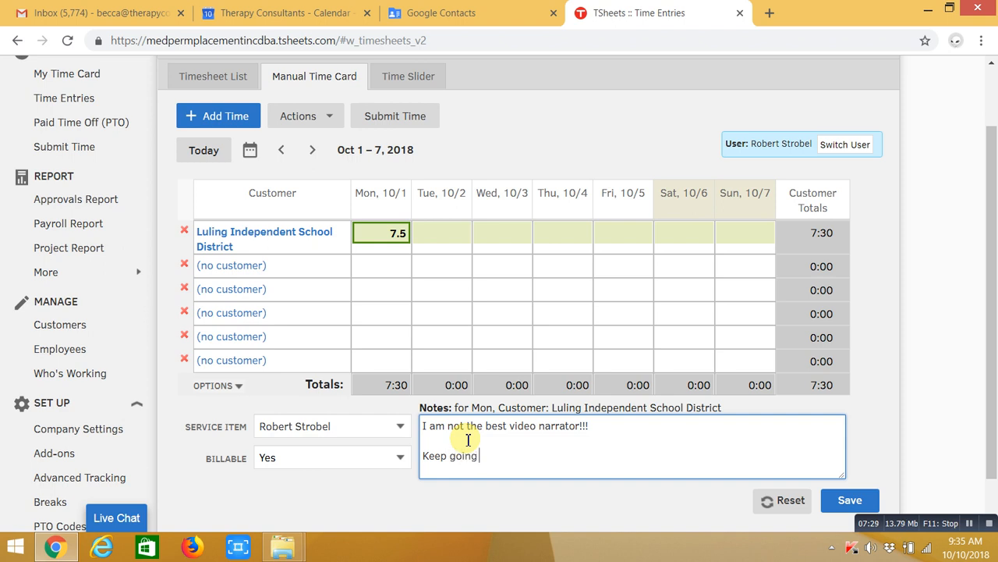
{"action": "key", "text": "Return"}
{"action": "key", "text": "Return"}
{"action": "key", "text": "Return"}
{"action": "type", "text": "keep going"}
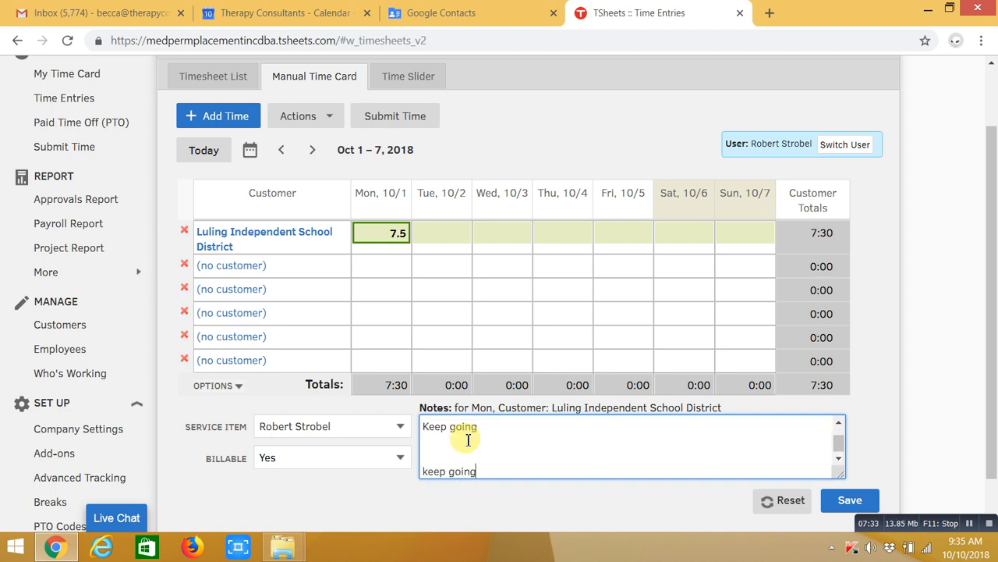
{"action": "left_click", "coordinate": [452, 232]}
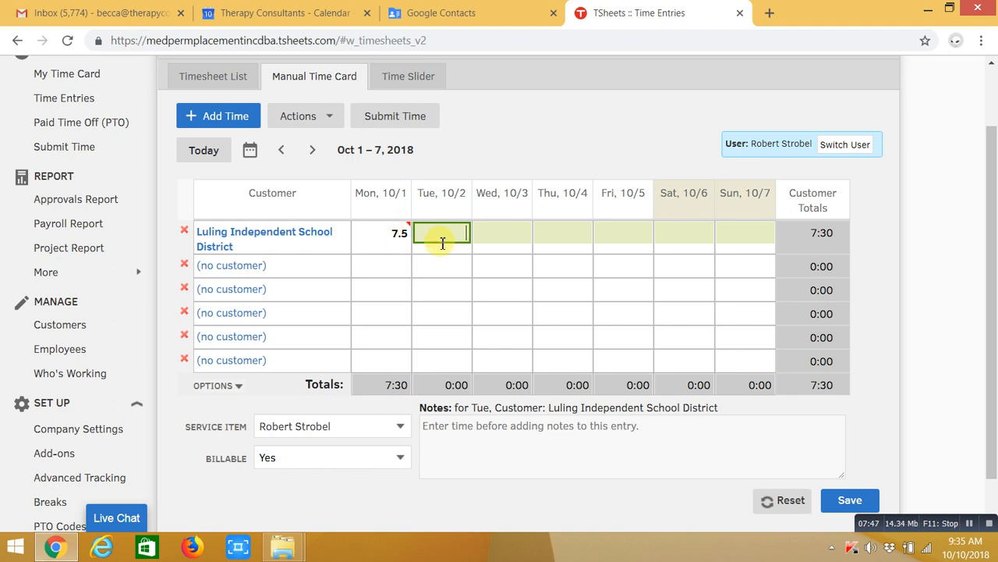
Assign Lunch Break as the customer for the second time card row
{"action": "left_click", "coordinate": [380, 268]}
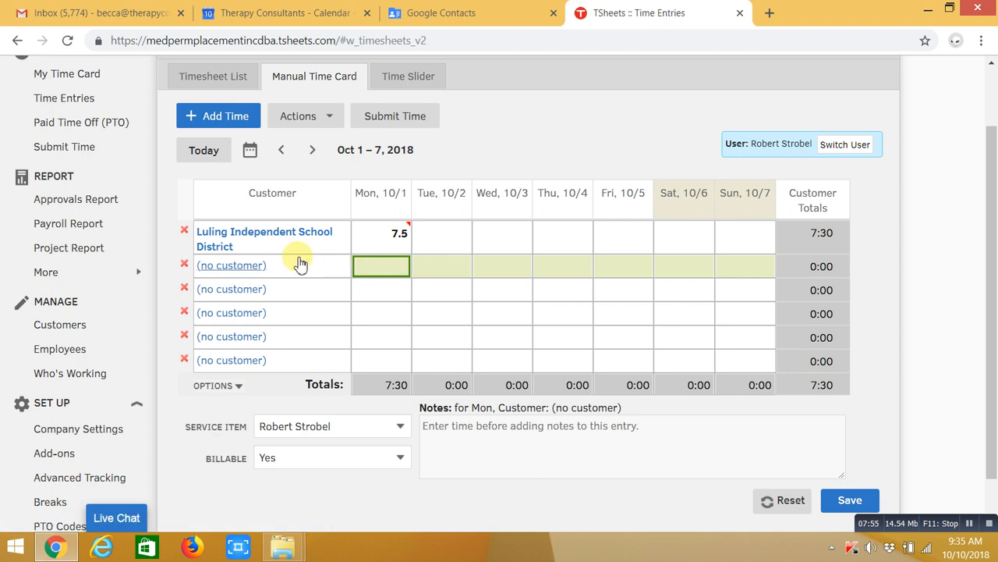
{"action": "left_click", "coordinate": [246, 269]}
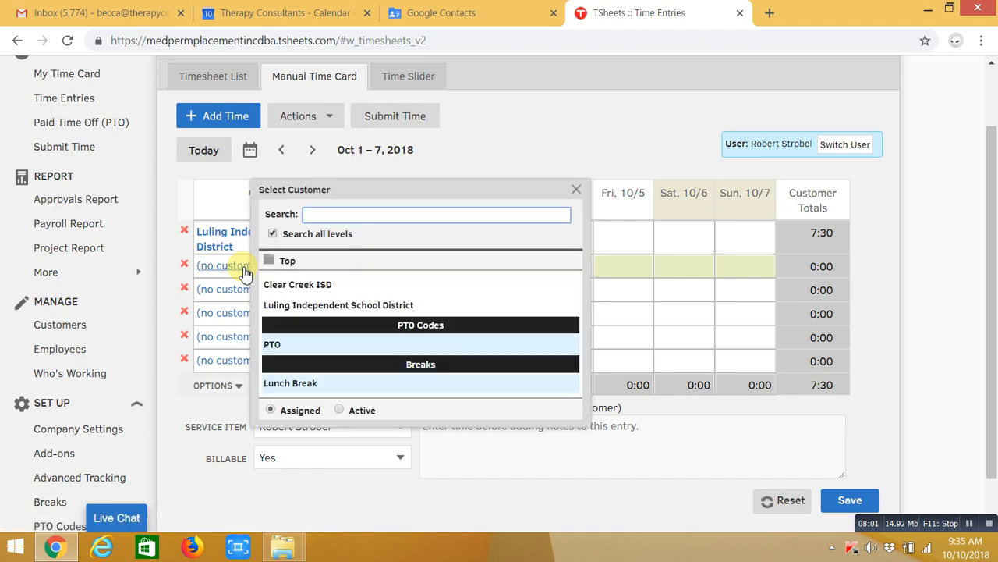
{"action": "left_click", "coordinate": [310, 387]}
{"action": "left_click", "coordinate": [311, 388]}
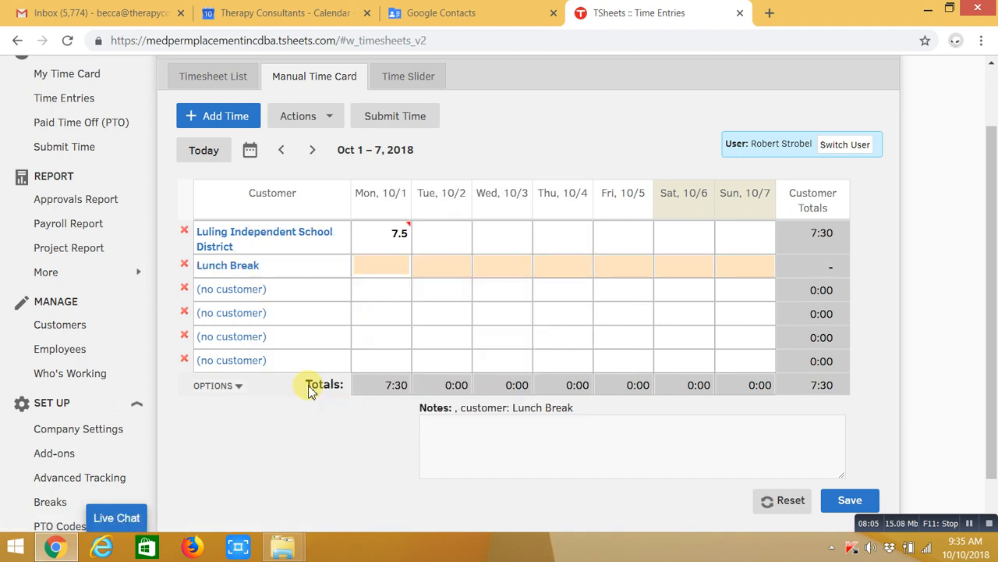
Enter .5 Lunch Break hours on Mon 10/1 and 7.5 Luling hours on Tue 10/2
{"action": "type", "text": ".5"}
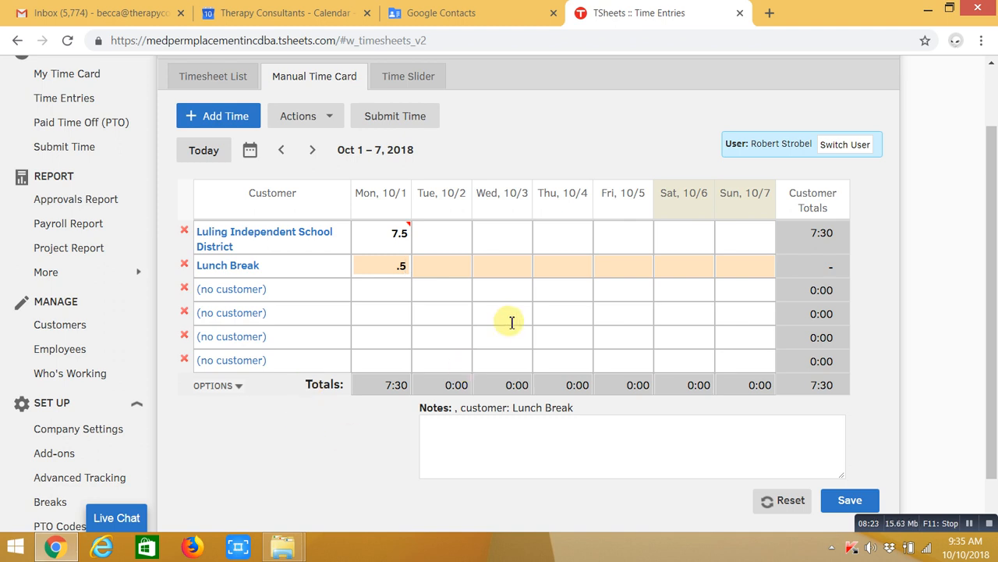
{"action": "left_click", "coordinate": [433, 230]}
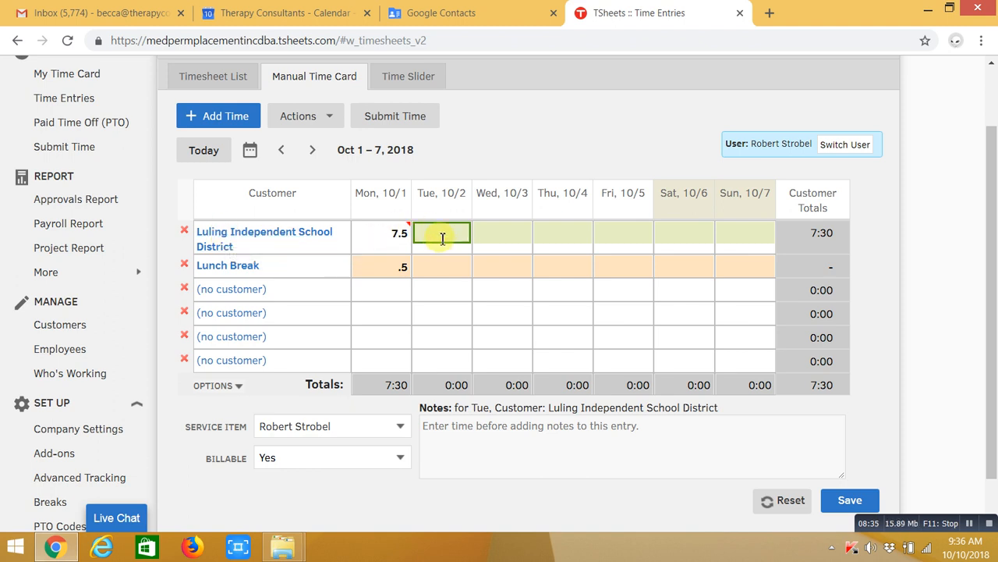
{"action": "type", "text": "7.5"}
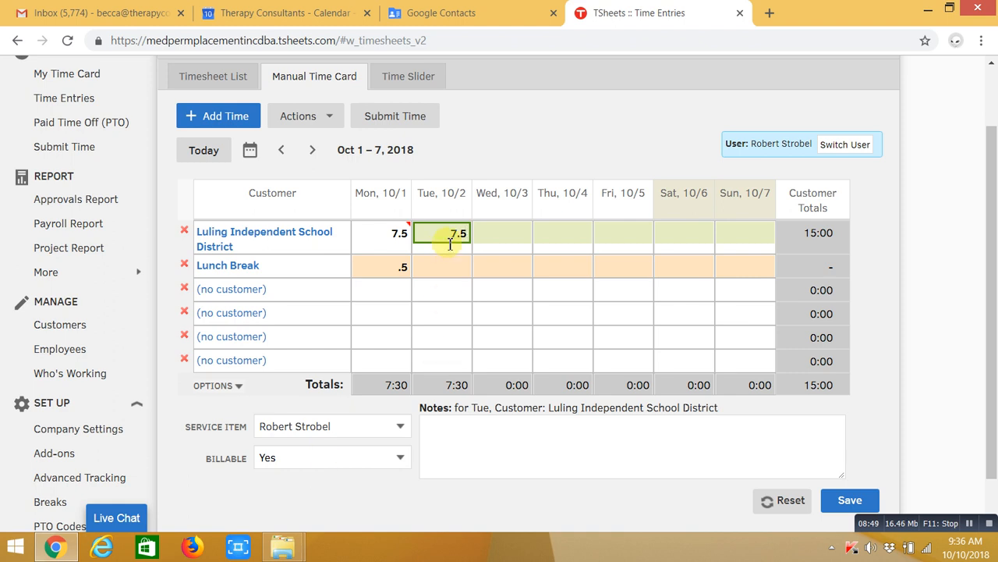
Enter .5 hours on the Lunch Break row for Tue 10/2
{"action": "left_click", "coordinate": [458, 272]}
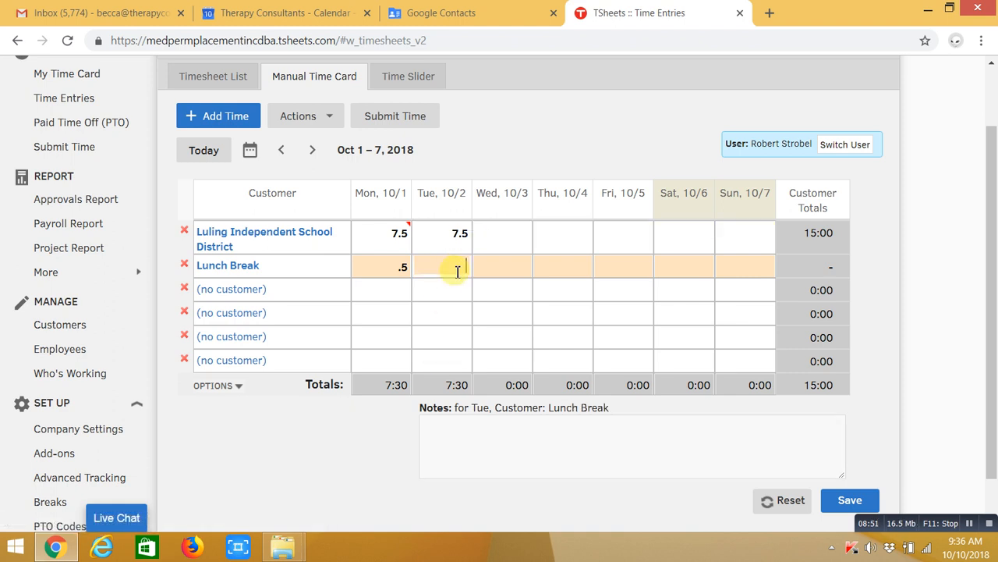
{"action": "type", "text": ".5"}
Set the third row's customer to PTO
{"action": "left_click", "coordinate": [243, 293]}
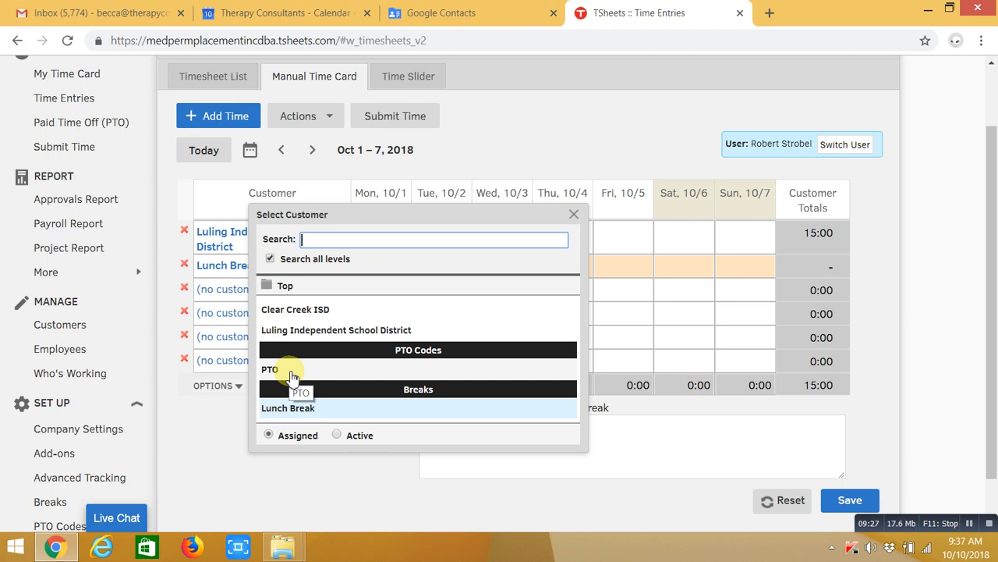
{"action": "left_click", "coordinate": [290, 375]}
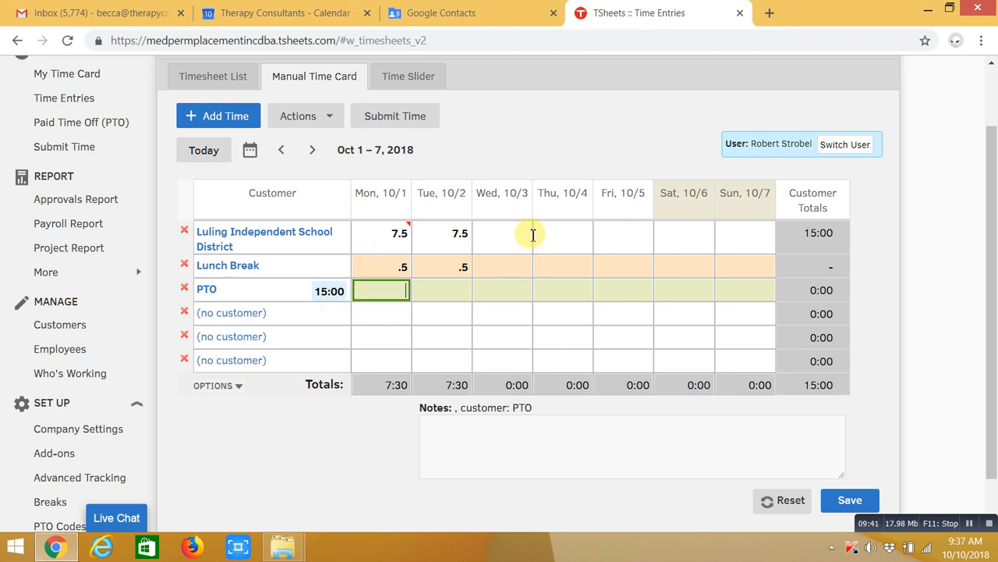
Enter 7.5 PTO hours on Wed 10/3 with the note 'Personal PTO'
{"action": "left_click", "coordinate": [509, 294]}
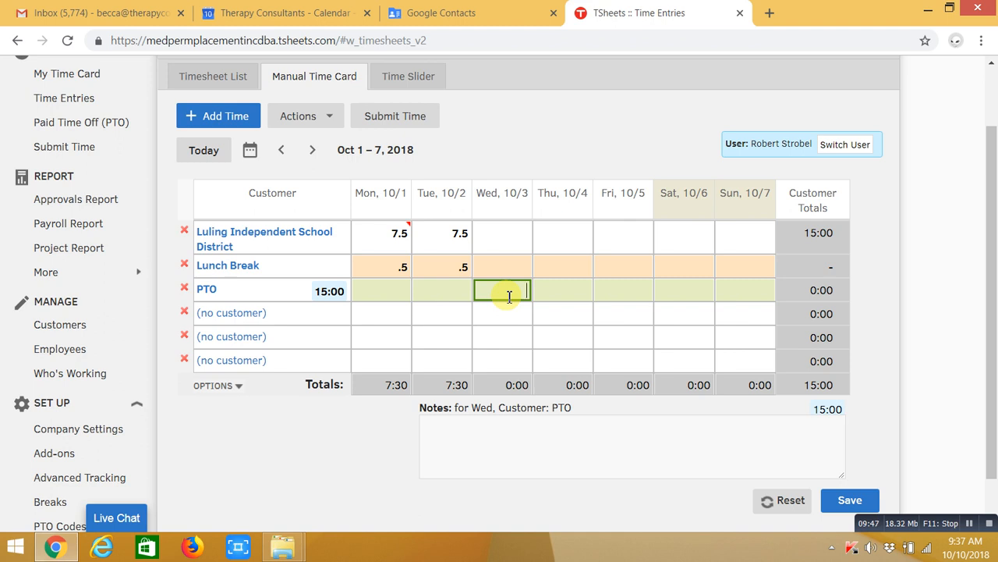
{"action": "type", "text": "7.5"}
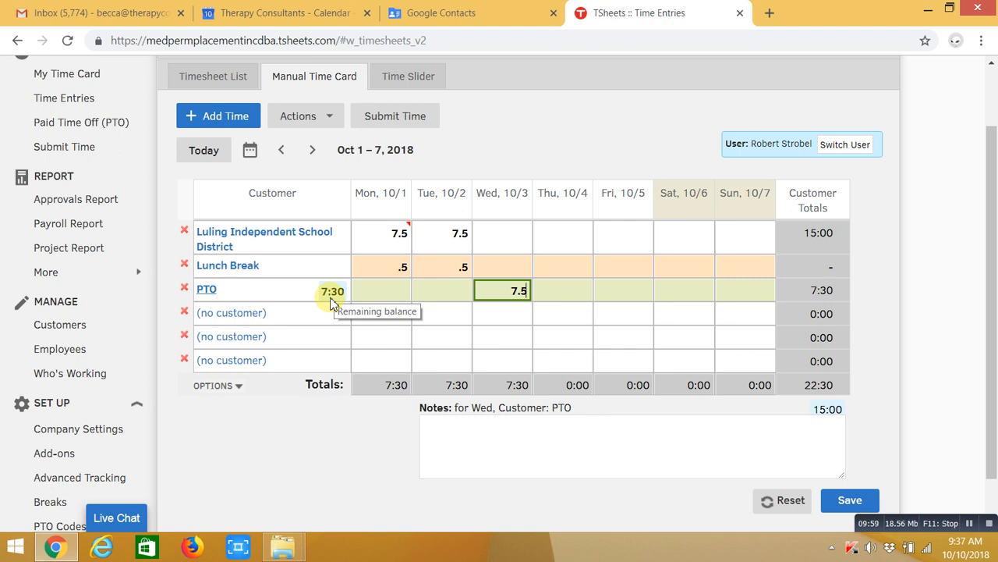
{"action": "left_click", "coordinate": [492, 437]}
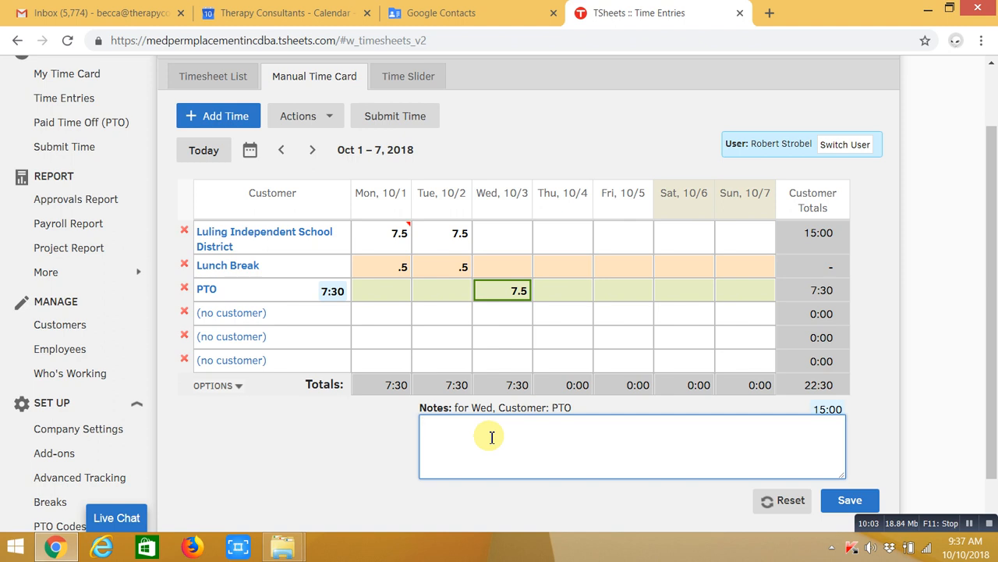
{"action": "type", "text": "Personal PTO"}
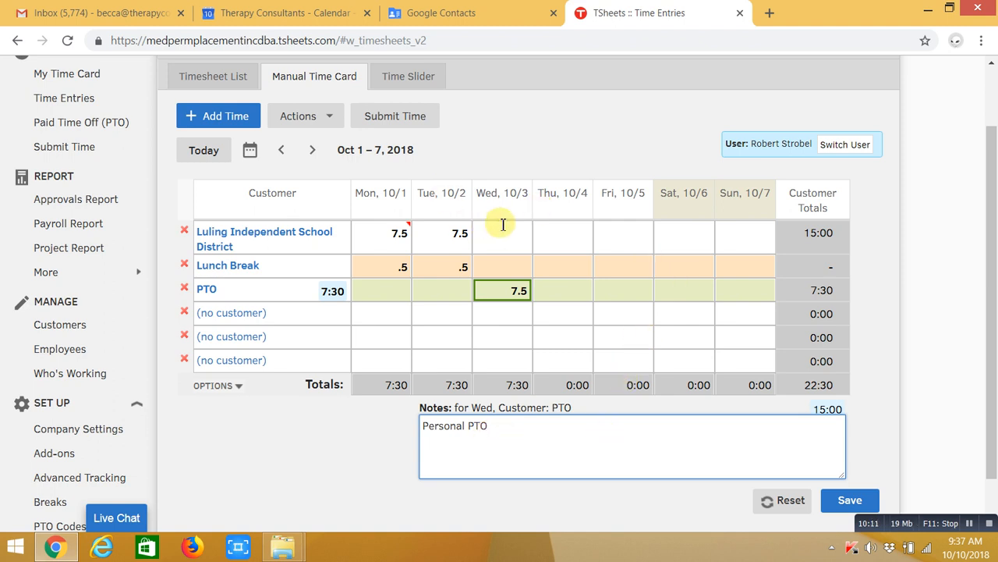
Enter 7.5 Luling hours for Thursday 10/4 and Friday 10/5
{"action": "left_click", "coordinate": [555, 242]}
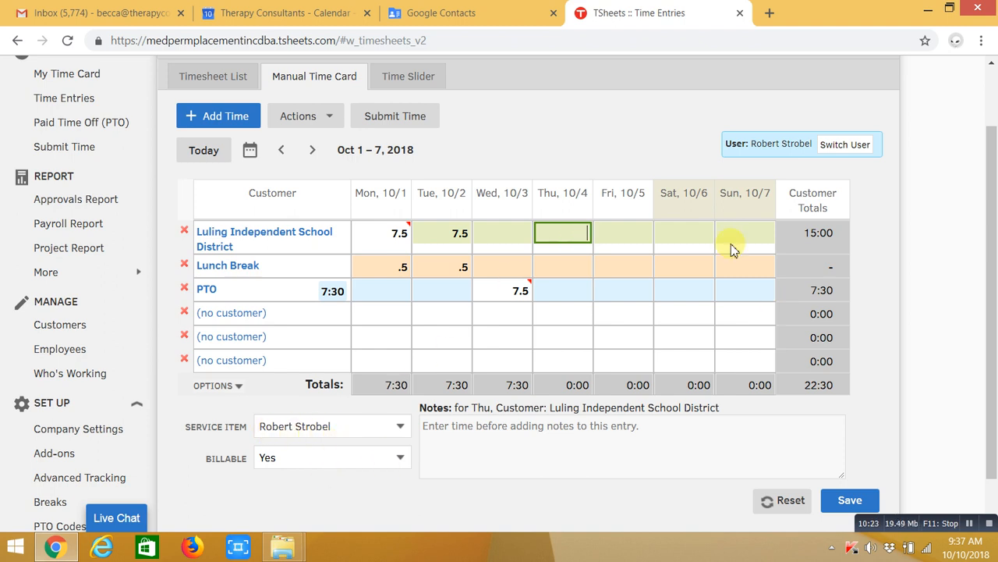
{"action": "type", "text": "7.5"}
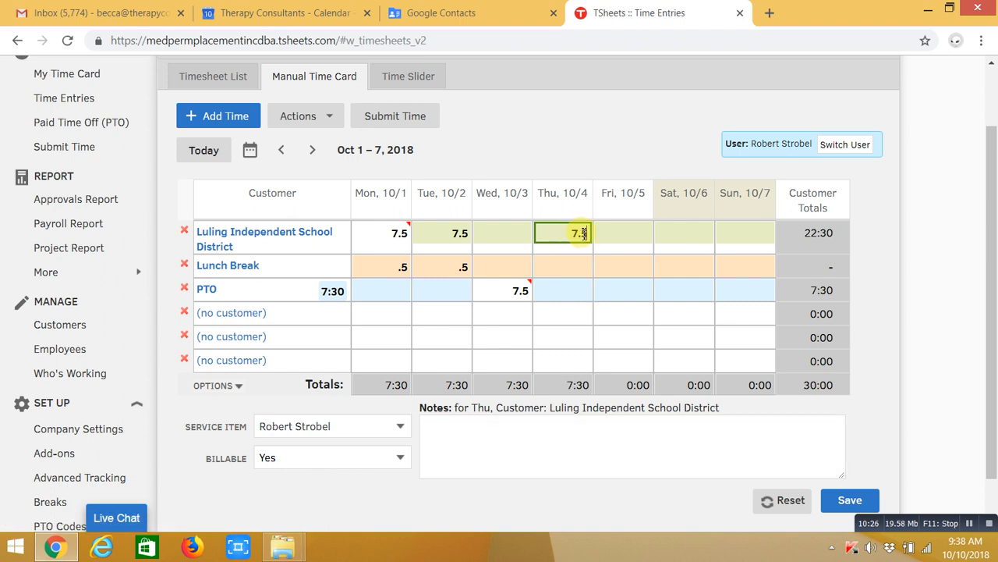
{"action": "left_click", "coordinate": [645, 234]}
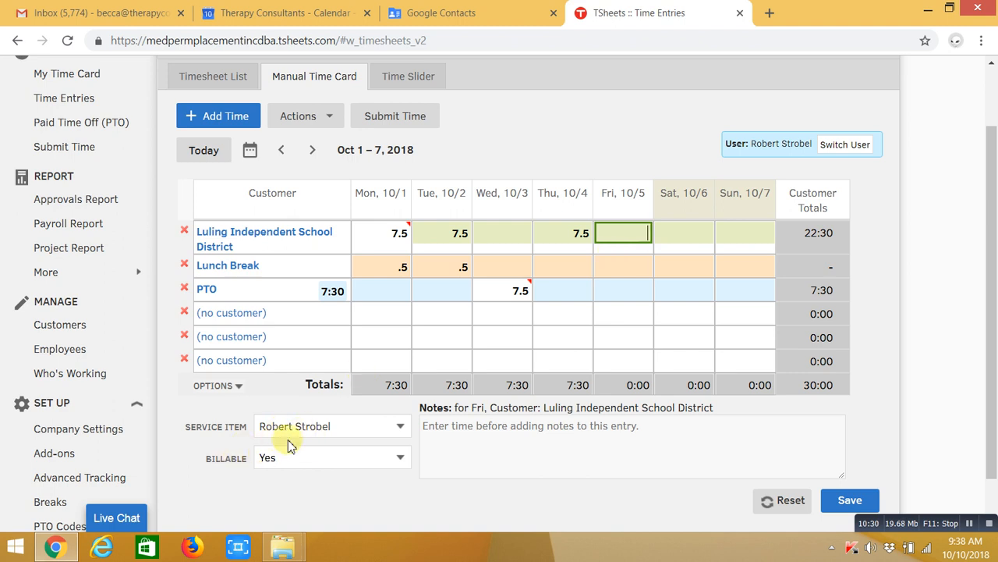
{"action": "type", "text": "7.5"}
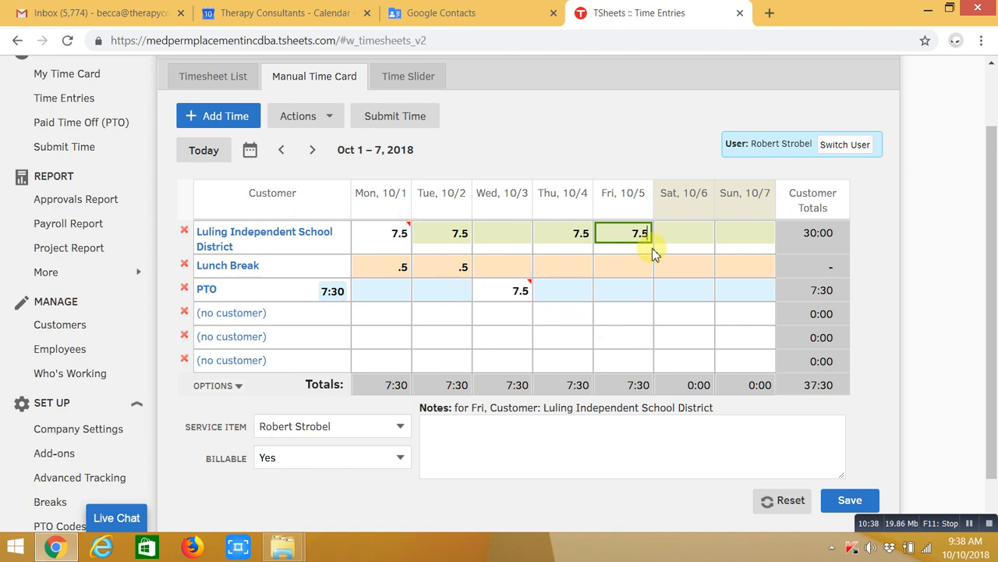
Add .5-hour lunch breaks on Thursday 10/4 and Friday 10/5, bringing the week to 37:30
{"action": "left_click", "coordinate": [572, 269]}
{"action": "type", "text": ".5"}
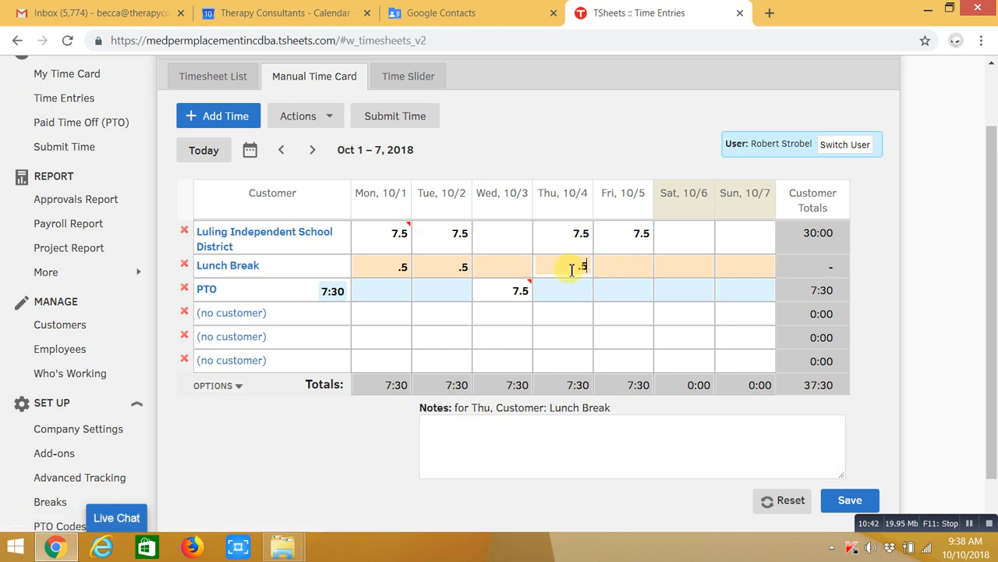
{"action": "left_click", "coordinate": [627, 266]}
{"action": "type", "text": ".5"}
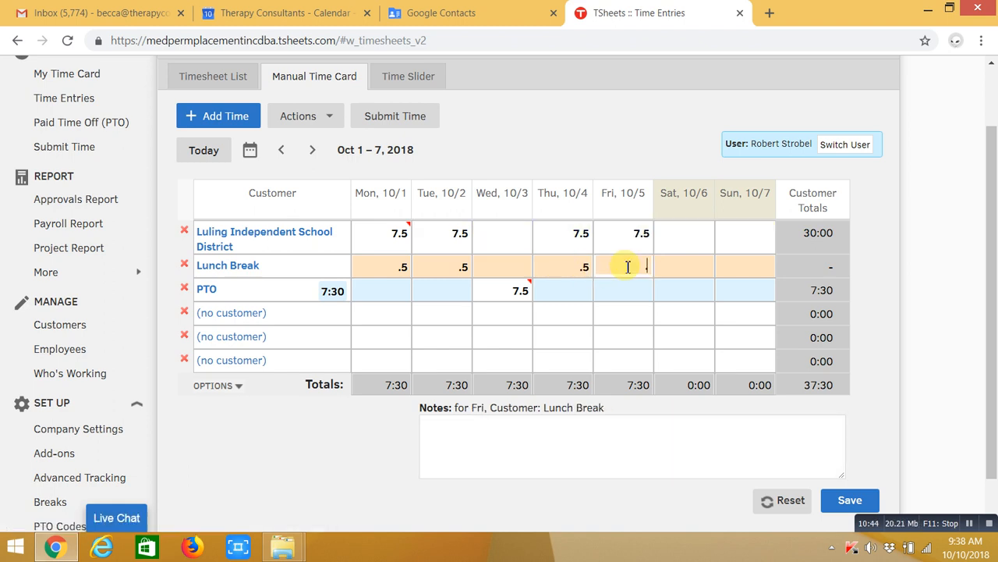
{"action": "left_click", "coordinate": [650, 456]}
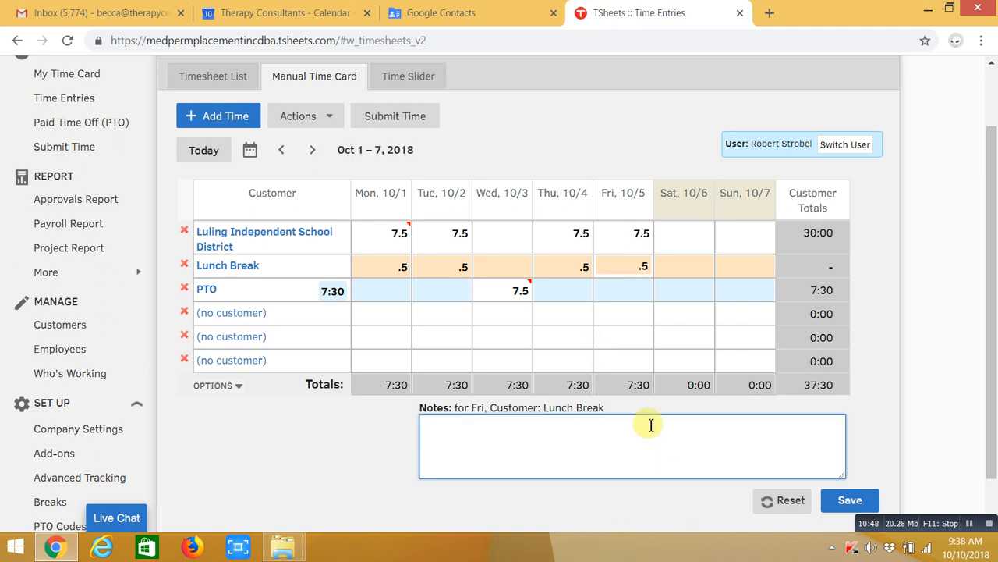
{"action": "scroll", "coordinate": [633, 412], "scroll_direction": "up", "scroll_amount": 1}
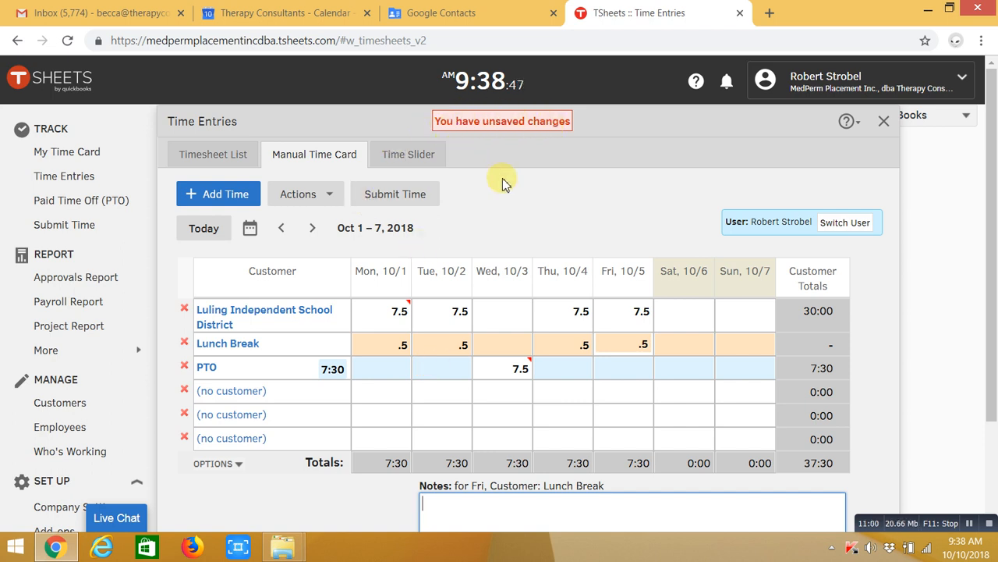
{"action": "scroll", "coordinate": [503, 182], "scroll_direction": "down", "scroll_amount": 3}
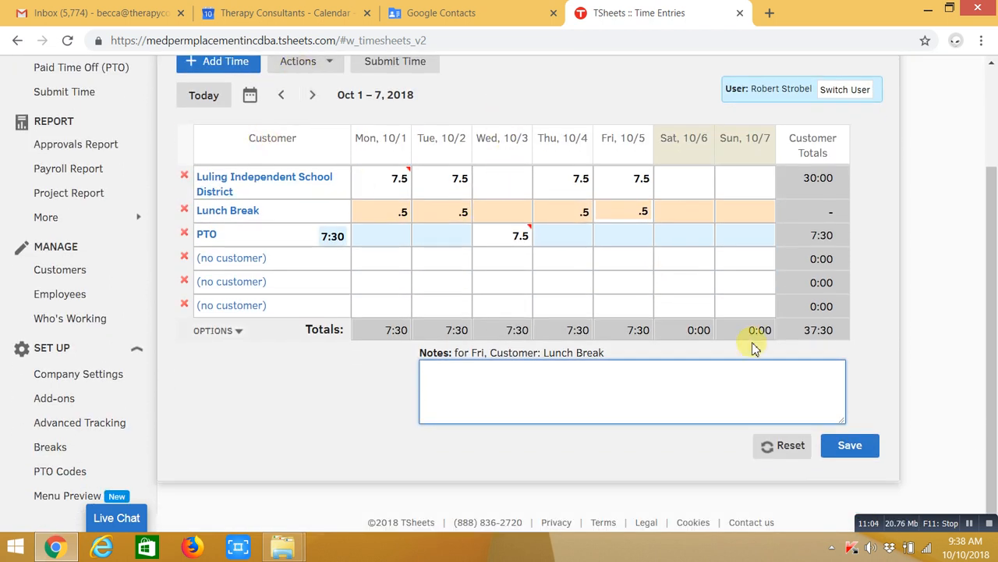
Save the Oct 1–7 time card and advance to the empty Oct 8–14, 2018 week
{"action": "left_click", "coordinate": [851, 447]}
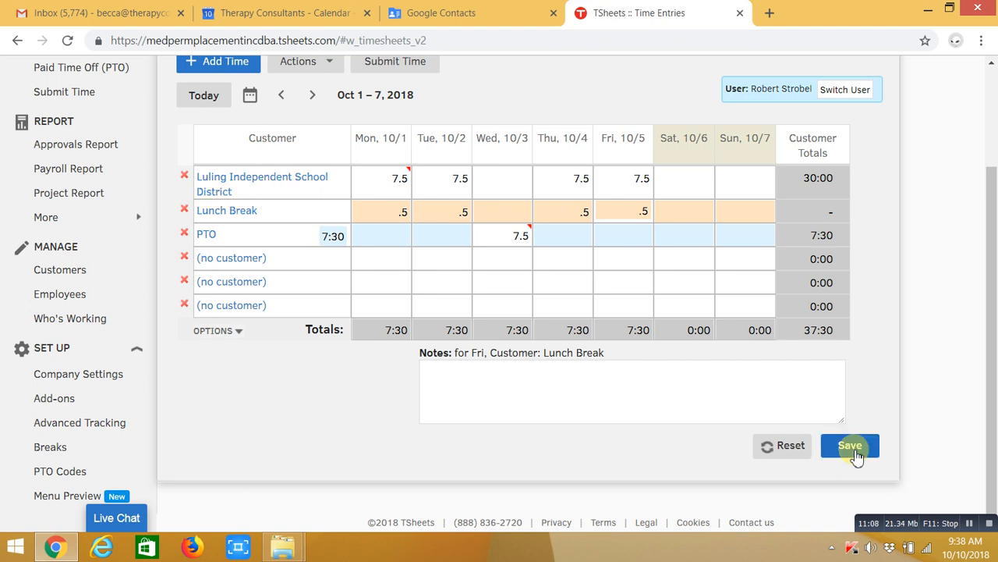
{"action": "scroll", "coordinate": [857, 456], "scroll_direction": "up", "scroll_amount": 1}
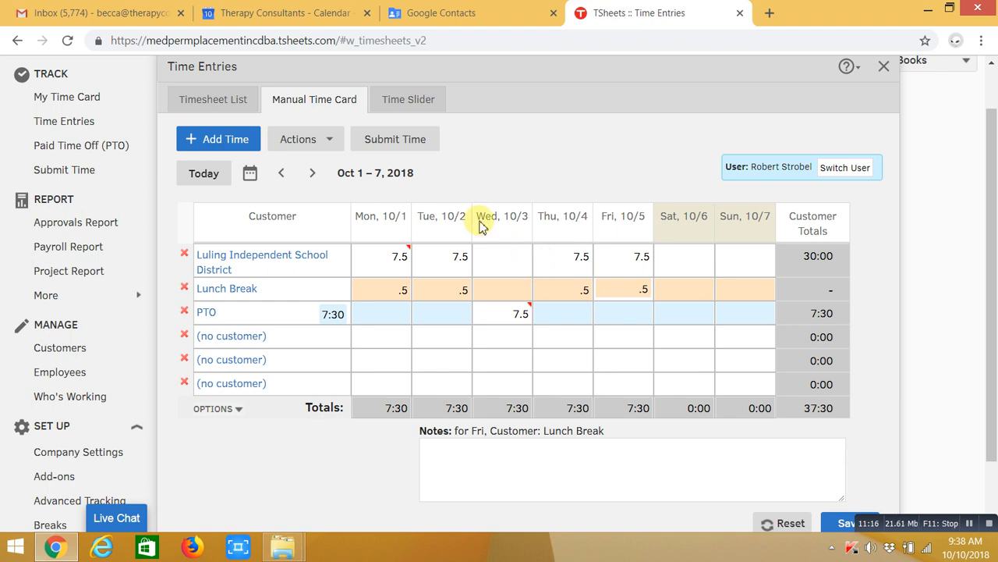
{"action": "left_click", "coordinate": [313, 173]}
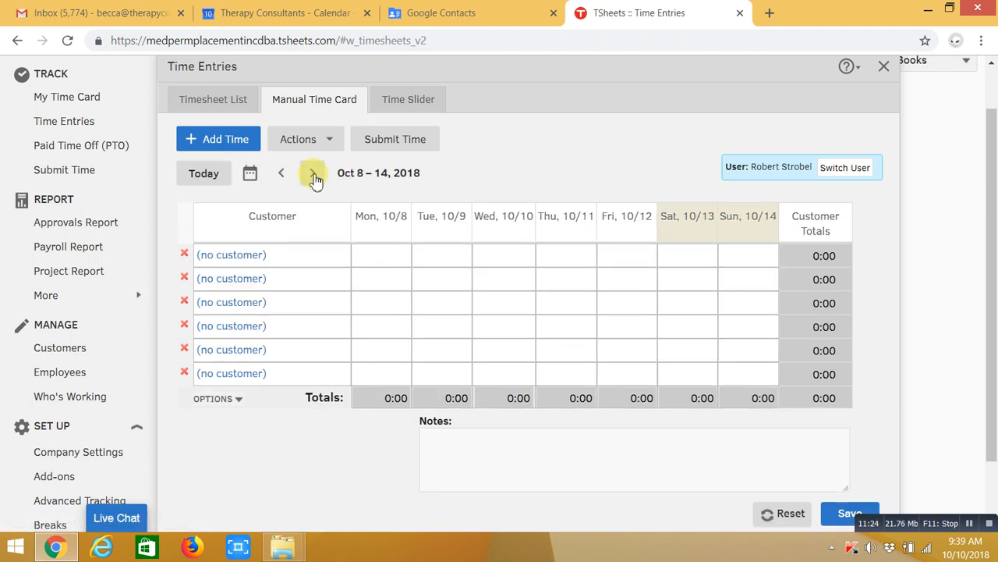
Assign Luling Independent School District to the first row, with the employee as service item and Billable Yes
{"action": "left_click", "coordinate": [239, 257]}
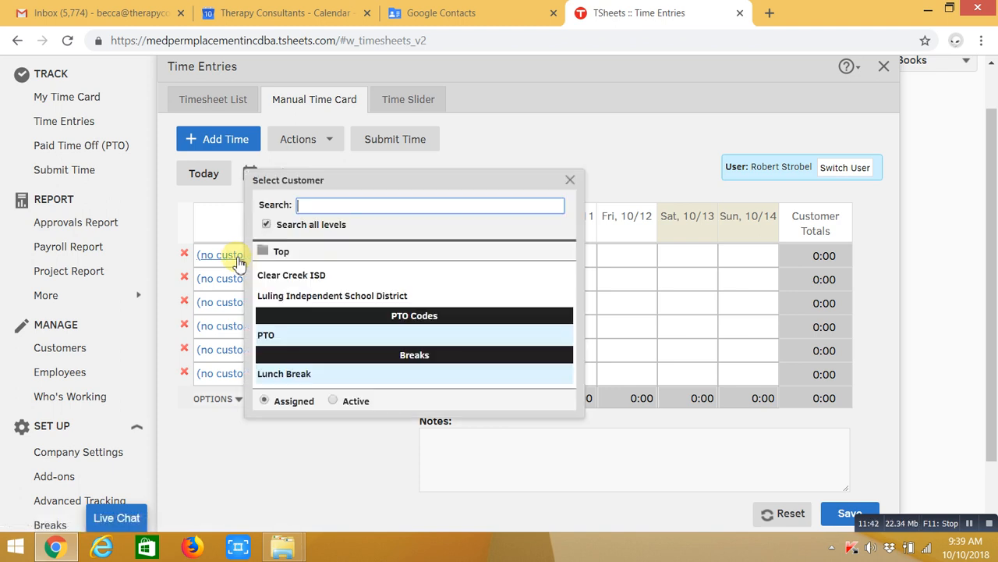
{"action": "left_click", "coordinate": [293, 296]}
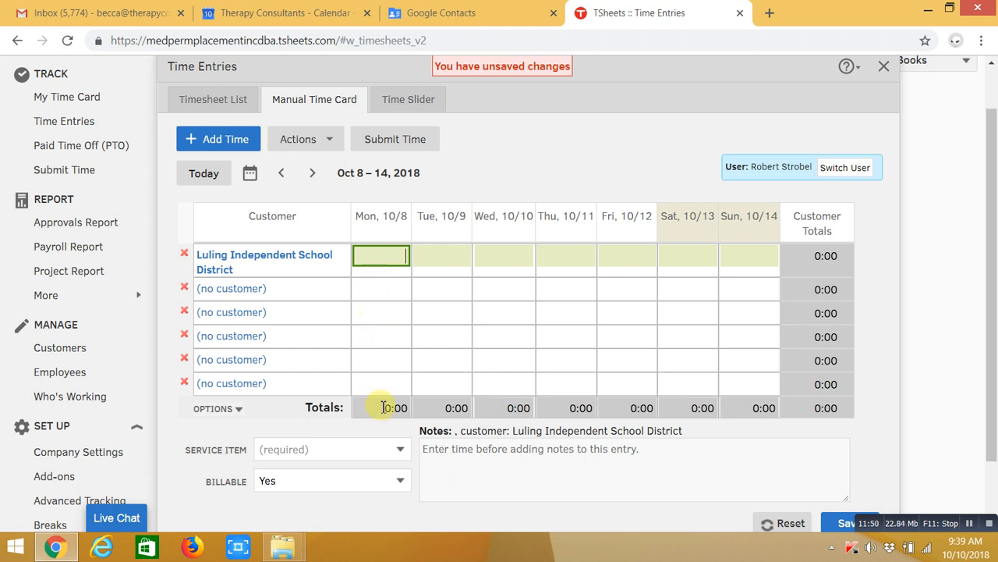
{"action": "left_click", "coordinate": [398, 455]}
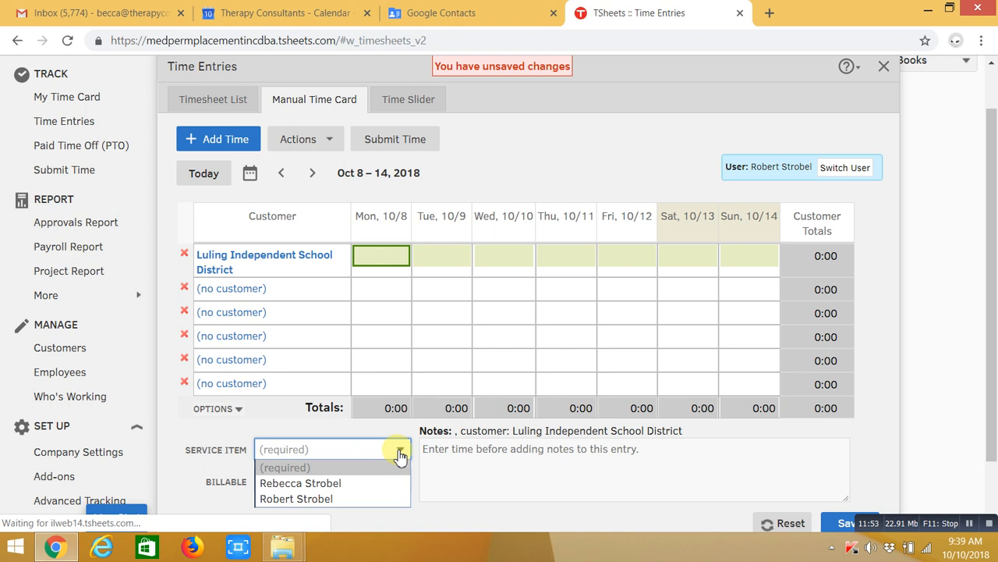
{"action": "left_click", "coordinate": [382, 499]}
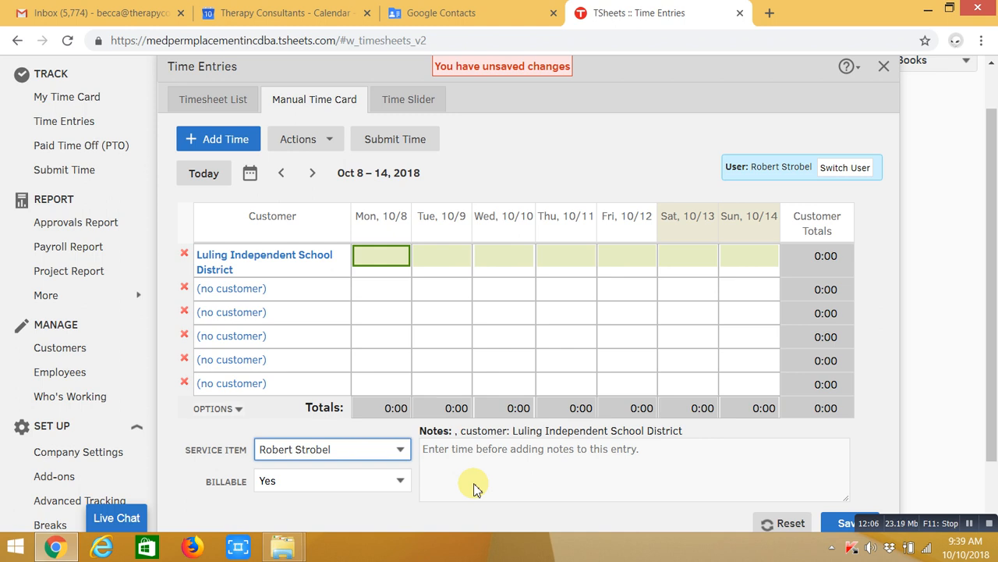
{"action": "left_click", "coordinate": [400, 482]}
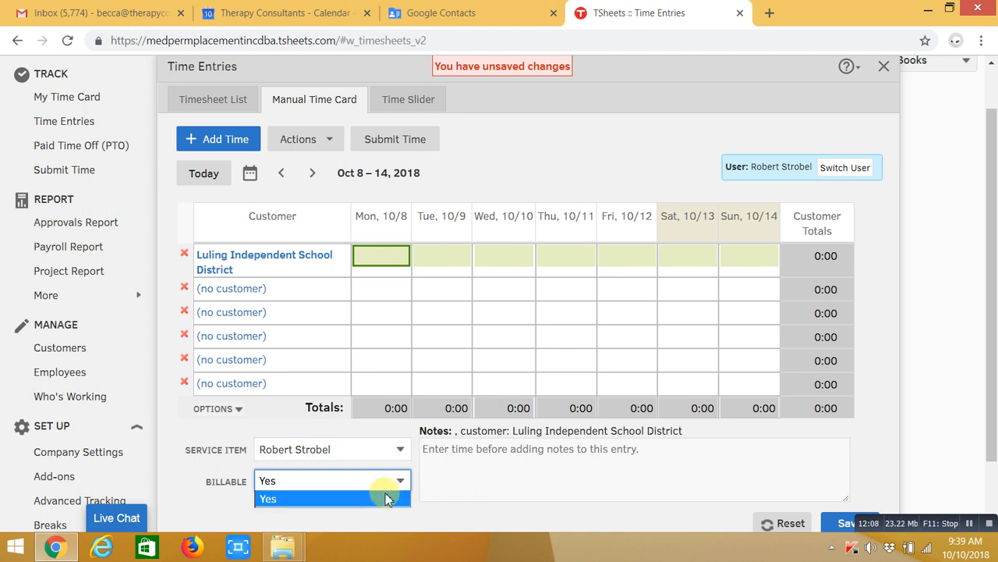
{"action": "left_click", "coordinate": [384, 499]}
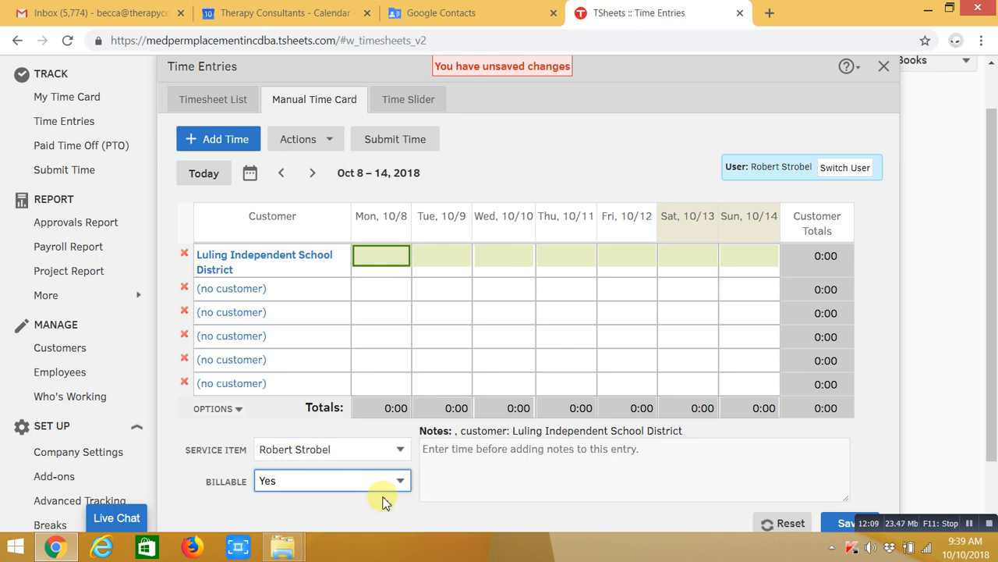
Enter 7.5 Luling hours for Mon 10/8 and Tue 10/9
{"action": "left_click", "coordinate": [393, 250]}
{"action": "type", "text": "7"}
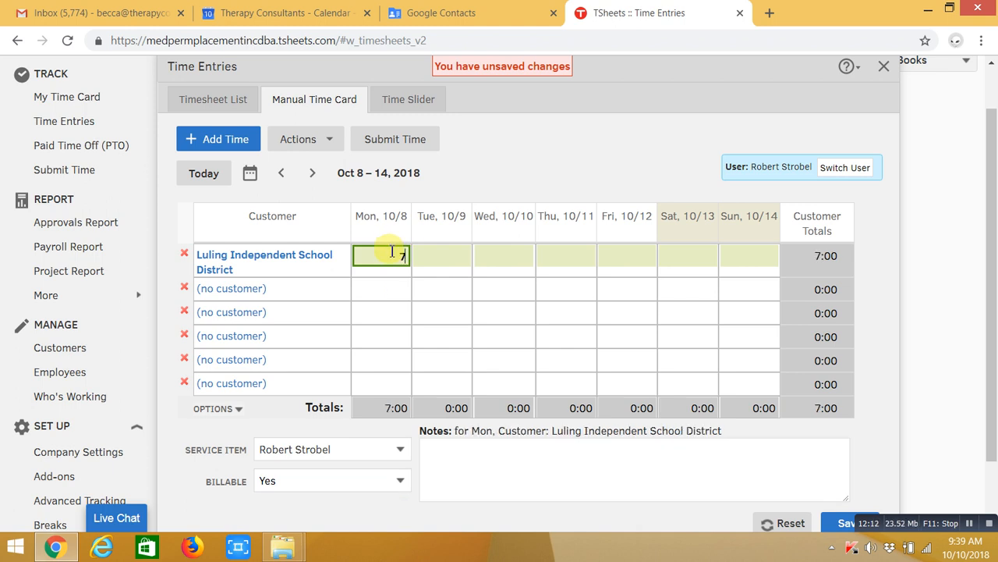
{"action": "type", "text": ".5"}
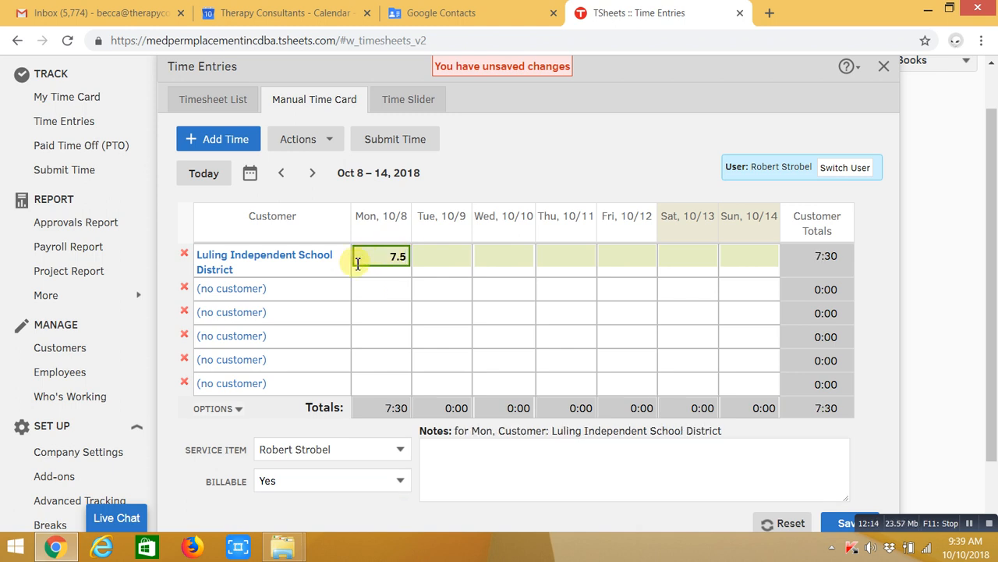
{"action": "left_click", "coordinate": [453, 253]}
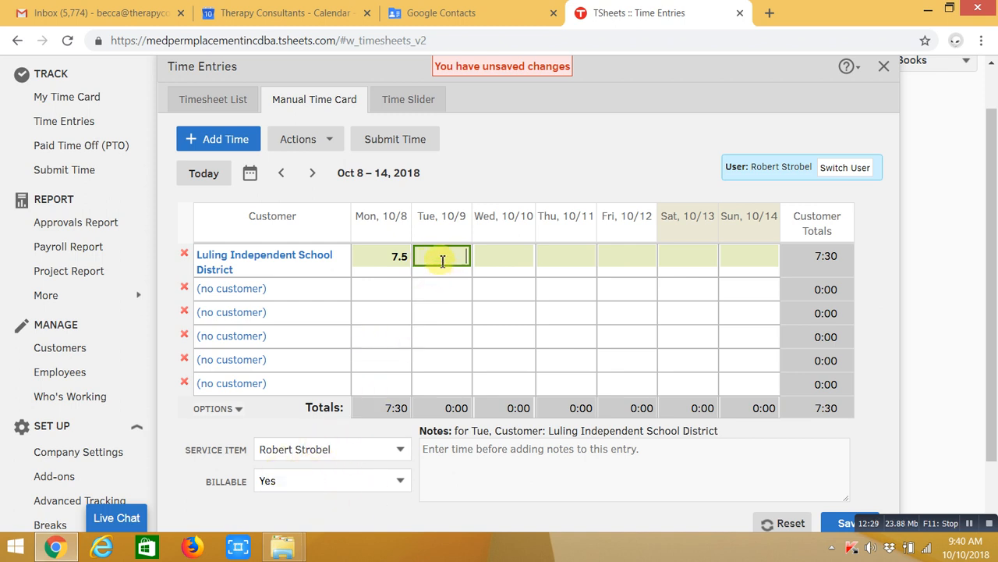
{"action": "left_click", "coordinate": [390, 256]}
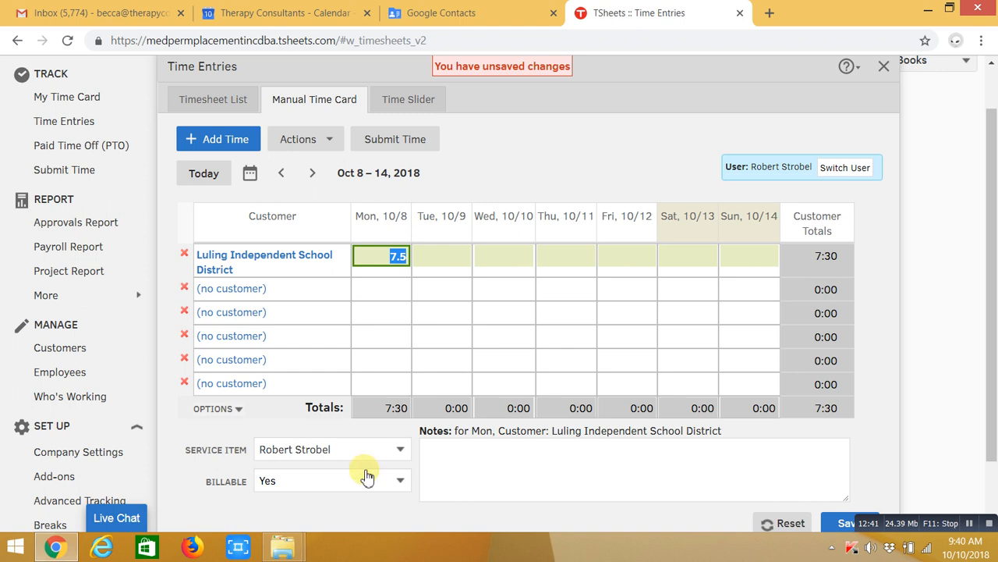
{"action": "left_click", "coordinate": [453, 259]}
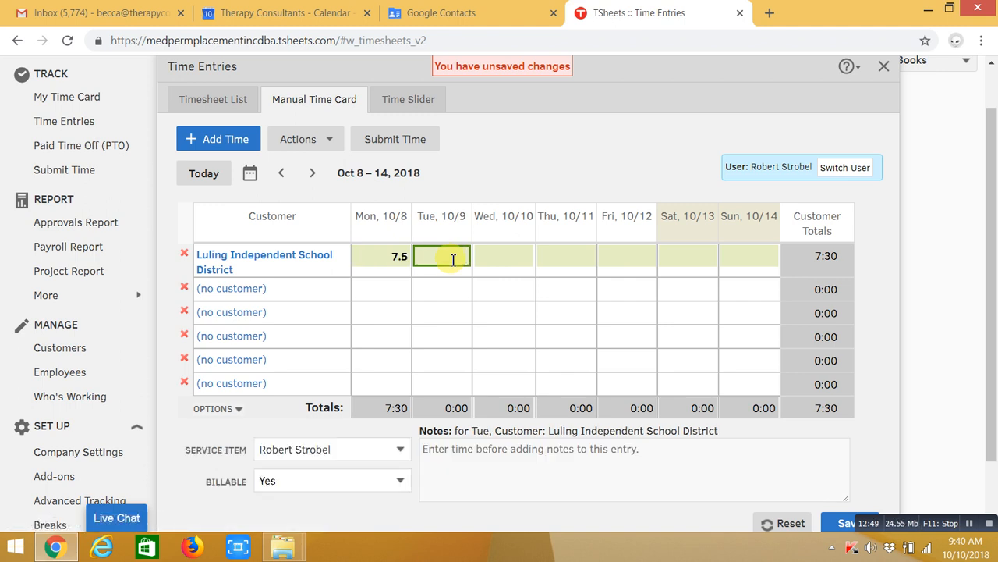
{"action": "type", "text": "7.5"}
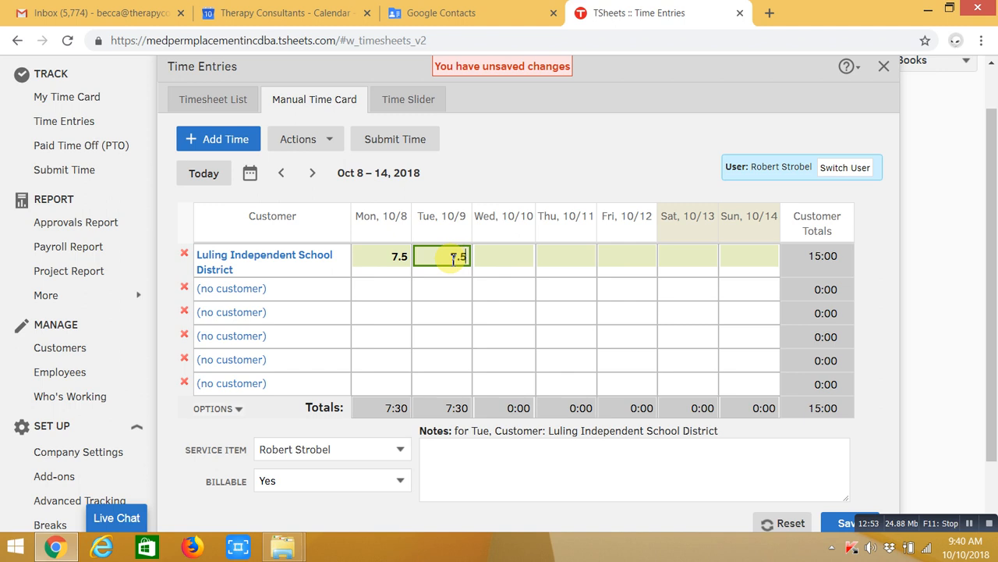
Enter 7.5 Luling hours for Wed 10/10, Thu 10/11 and Fri 10/12, totalling 37:30
{"action": "left_click", "coordinate": [517, 258]}
{"action": "type", "text": "7.5"}
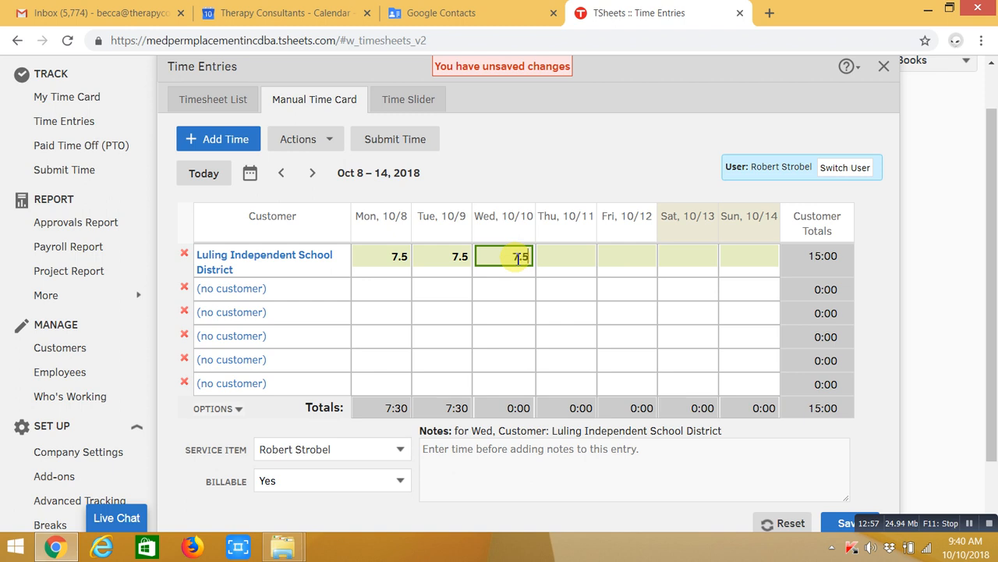
{"action": "left_click", "coordinate": [562, 258]}
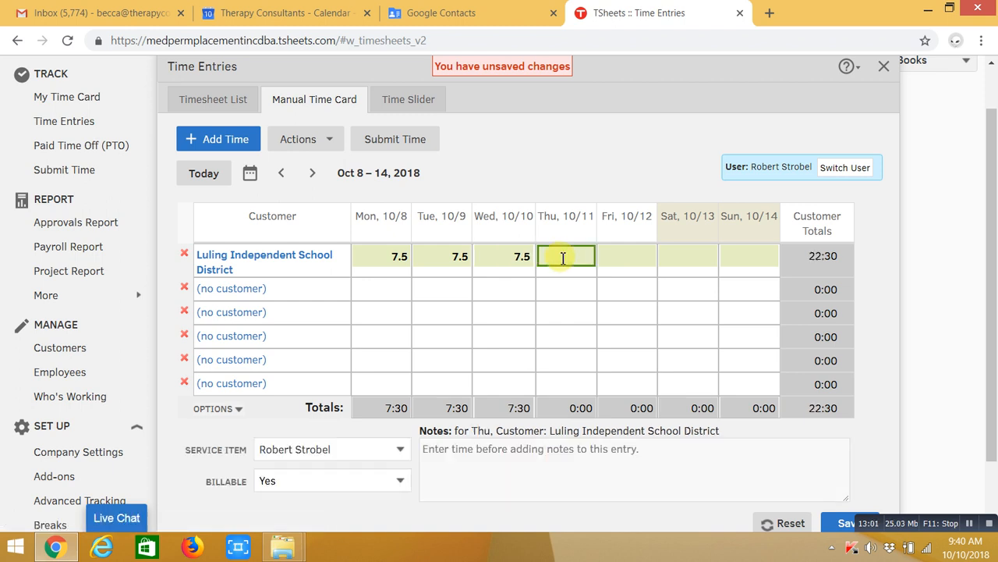
{"action": "type", "text": "7.5"}
{"action": "left_click", "coordinate": [613, 259]}
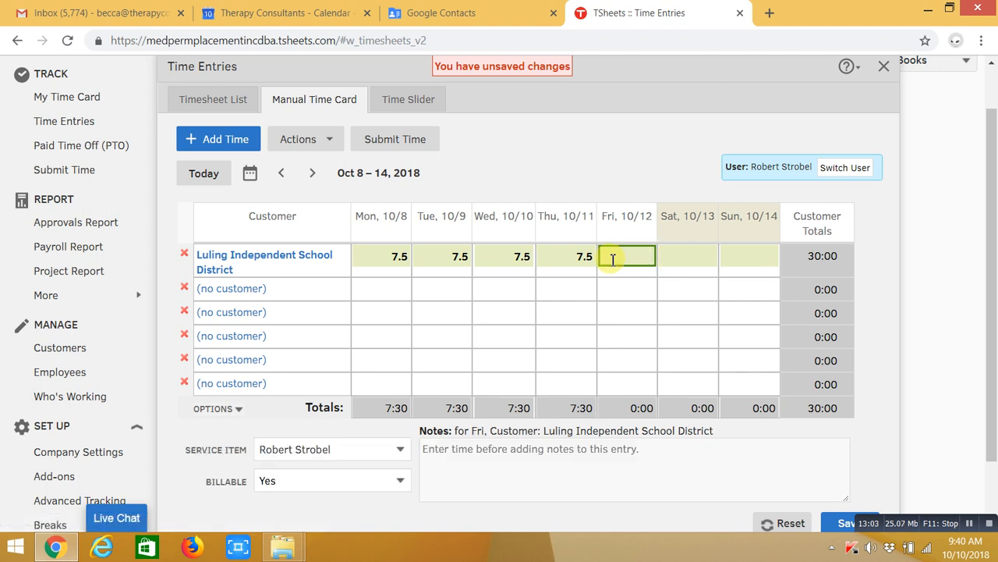
{"action": "type", "text": "7.5"}
{"action": "left_click", "coordinate": [237, 289]}
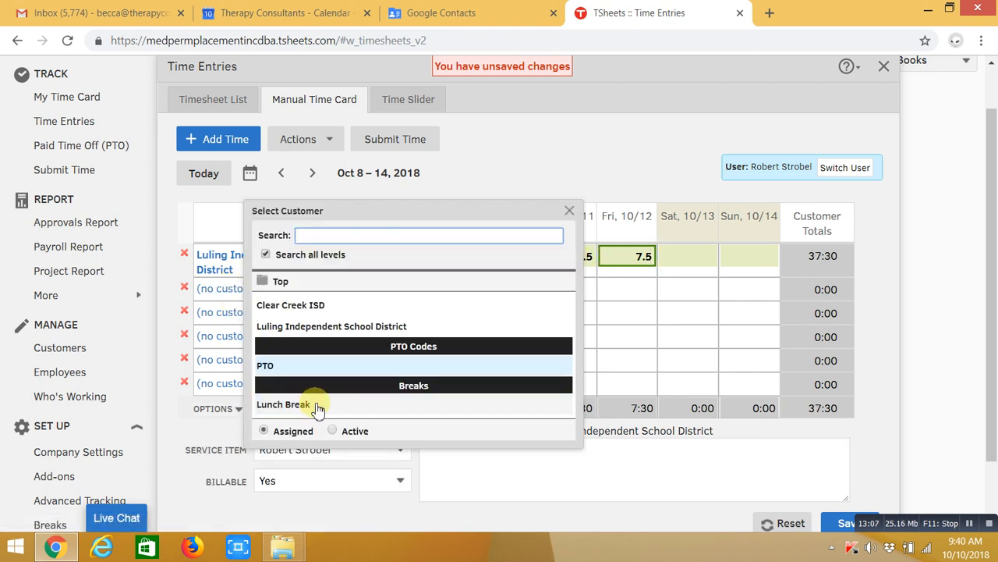
Make the second row Lunch Break with .5 hours on each weekday, Mon 10/8 through Fri 10/12
{"action": "left_click", "coordinate": [318, 406]}
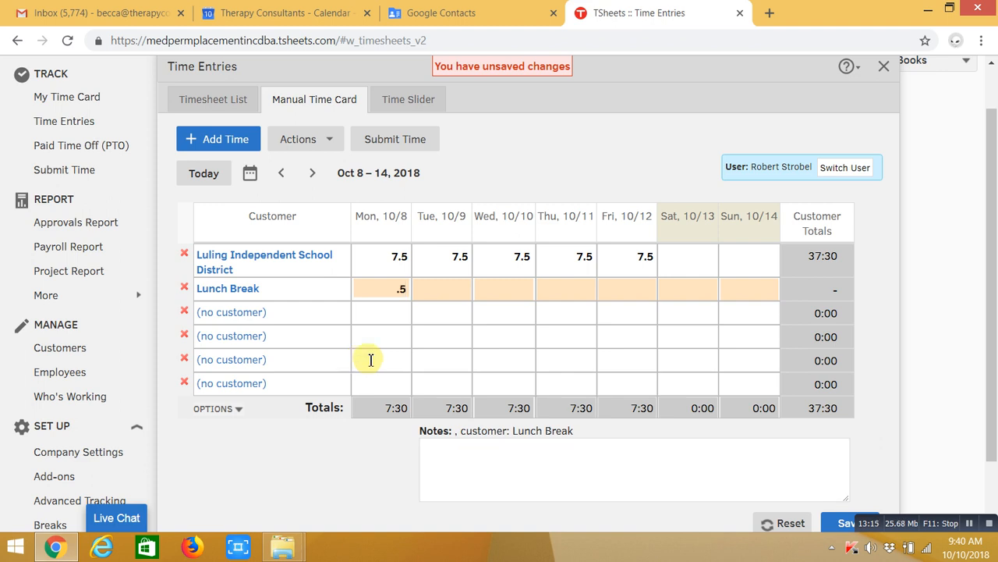
{"action": "left_click", "coordinate": [448, 291]}
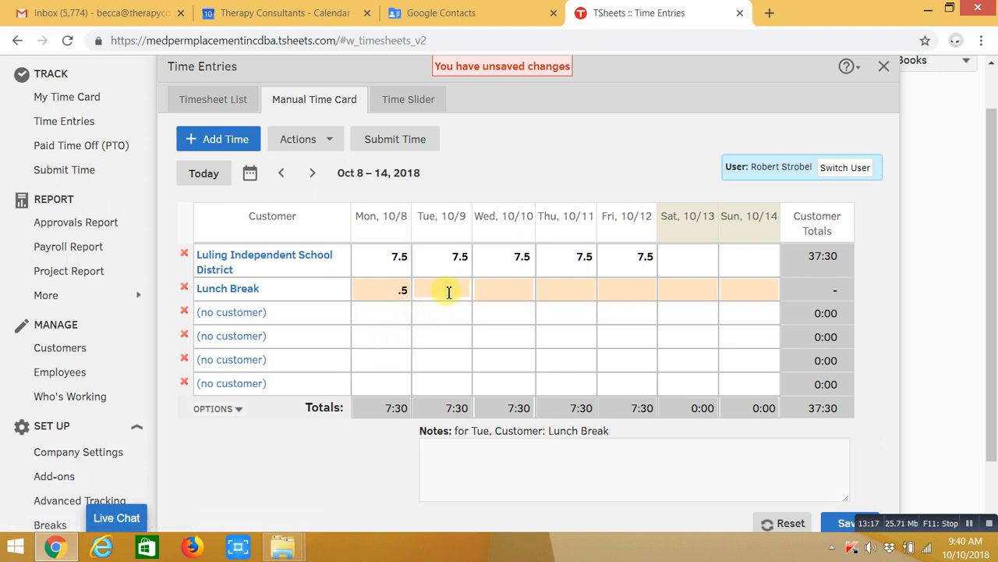
{"action": "left_click", "coordinate": [401, 287]}
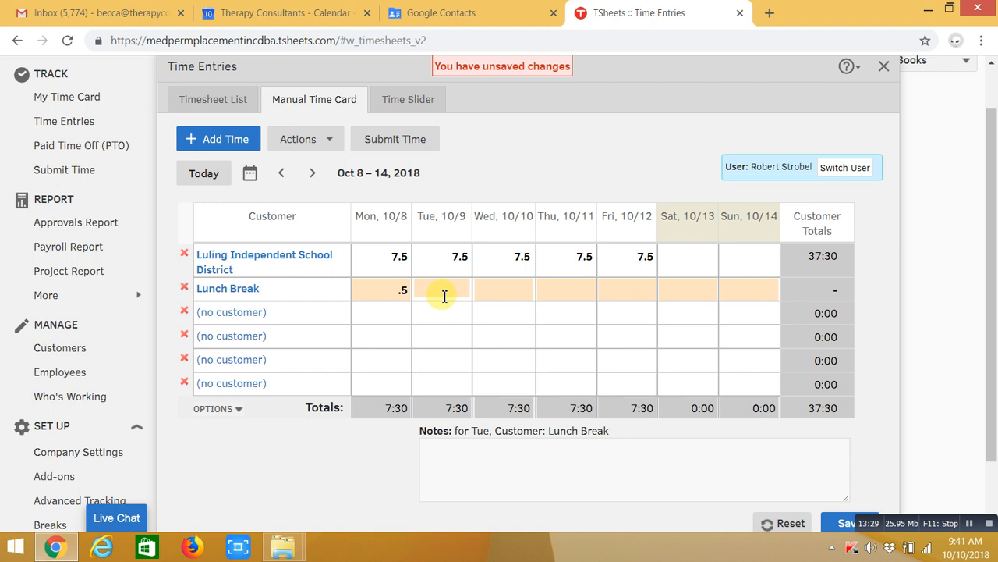
{"action": "left_click", "coordinate": [510, 297]}
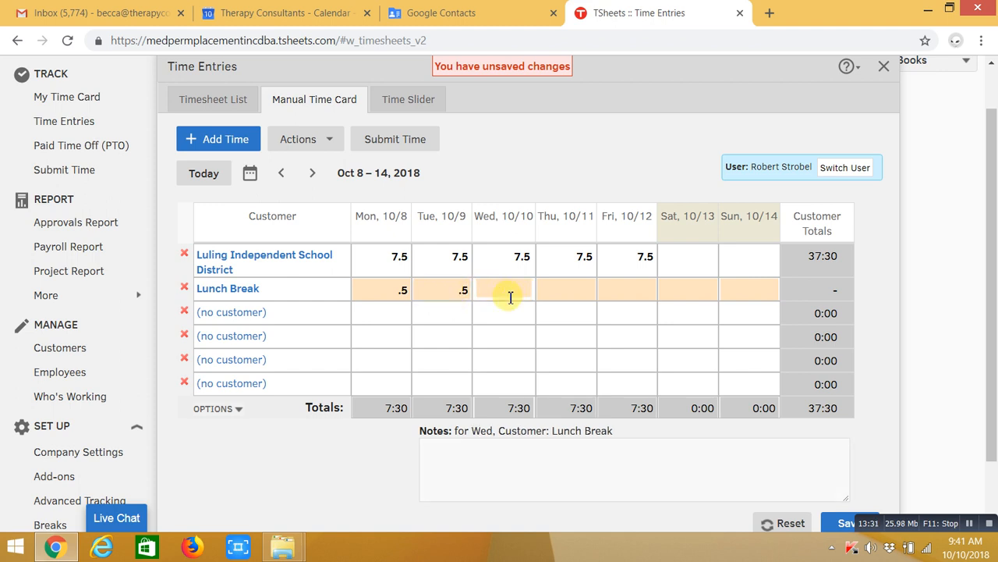
{"action": "type", "text": ".5"}
{"action": "left_click", "coordinate": [564, 288]}
{"action": "type", "text": ".5"}
{"action": "left_click", "coordinate": [630, 288]}
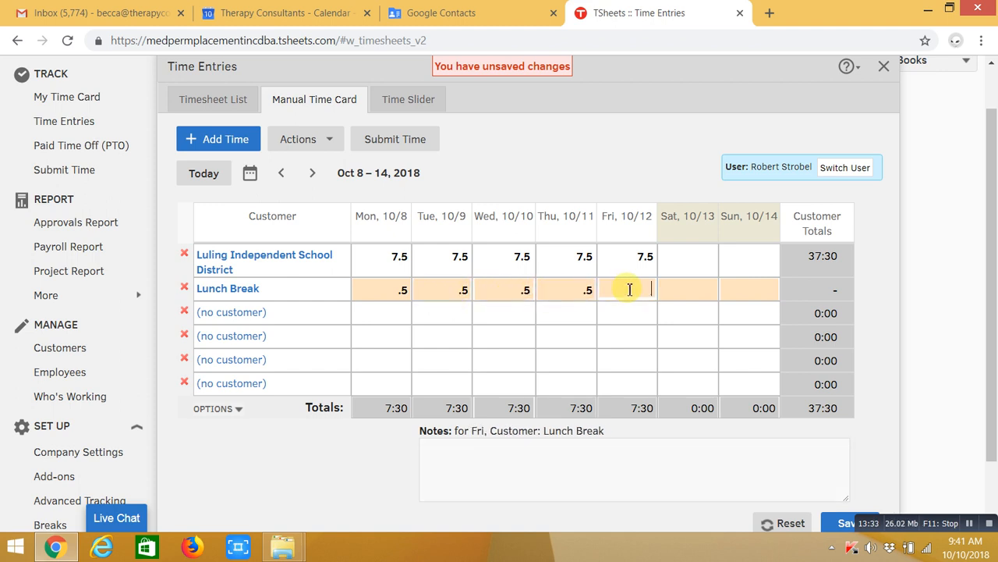
{"action": "type", "text": ".5"}
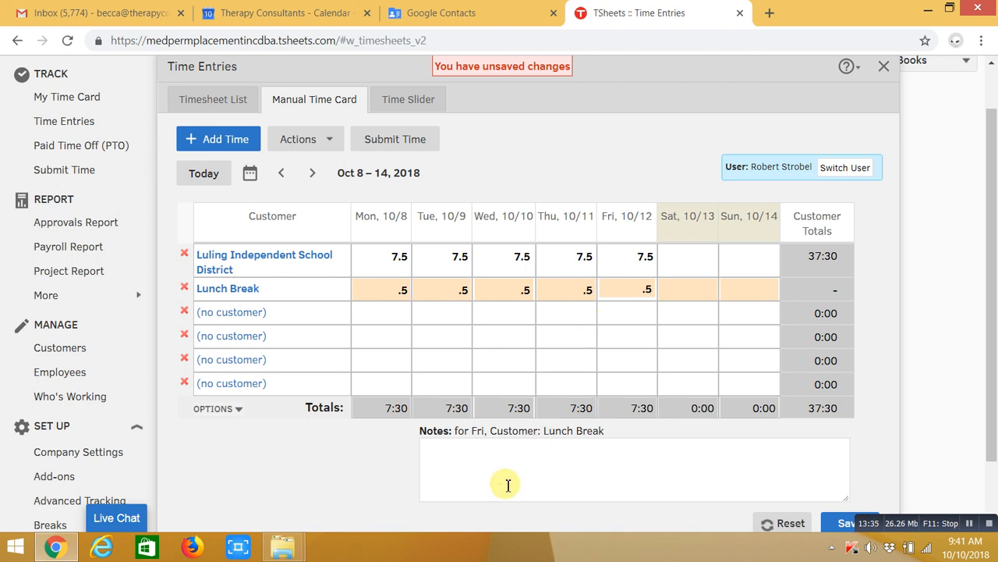
{"action": "left_click", "coordinate": [639, 259]}
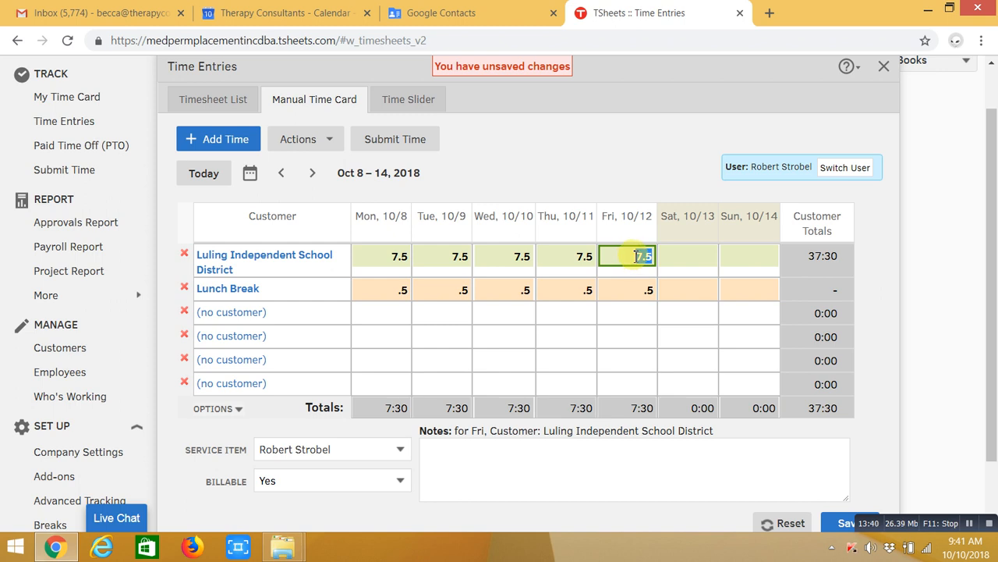
Note Friday 10/12's Luling entry, save the Oct 8–14 card, and advance to Oct 15–21
{"action": "left_click", "coordinate": [449, 460]}
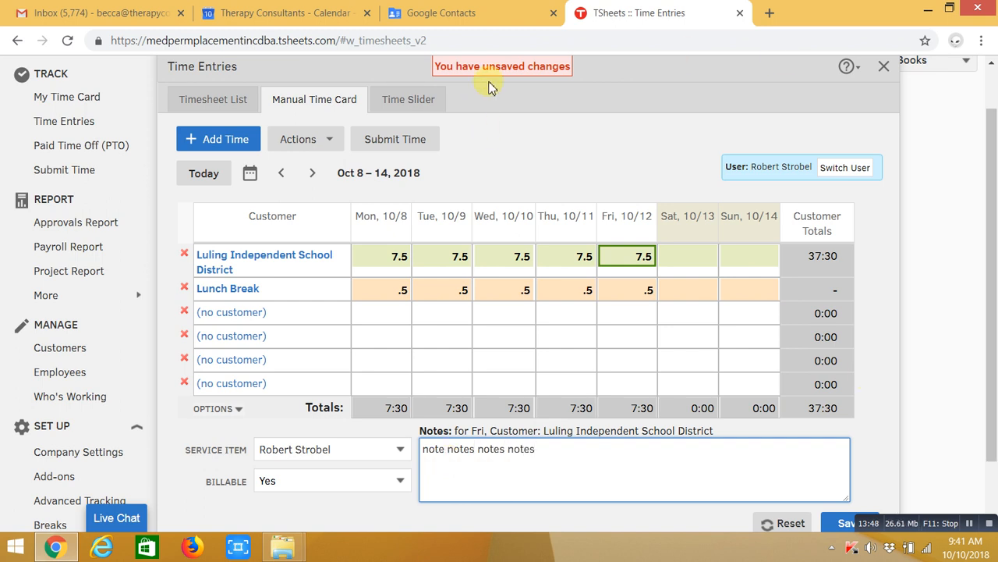
{"action": "scroll", "coordinate": [603, 127], "scroll_direction": "down", "scroll_amount": 1}
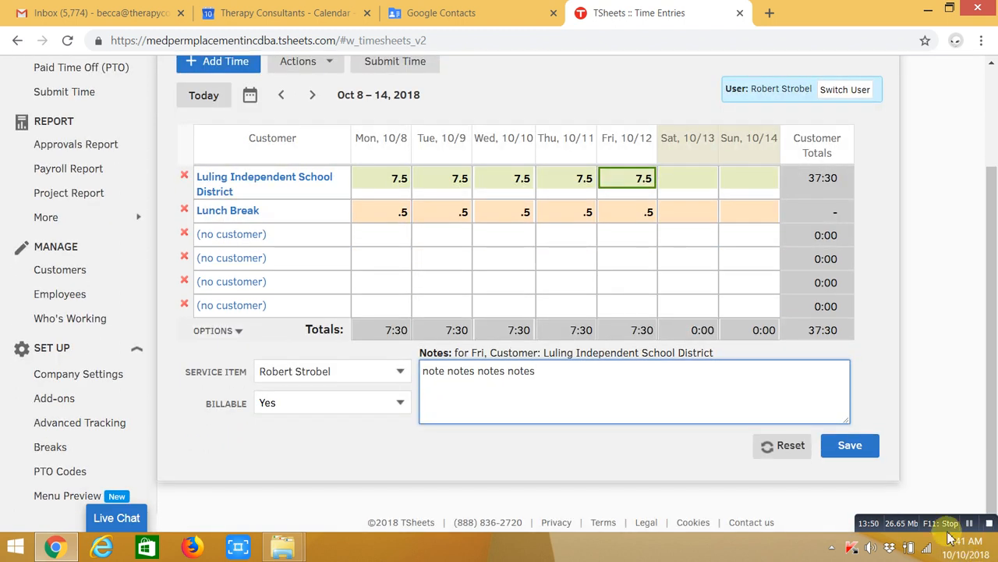
{"action": "left_click", "coordinate": [861, 454]}
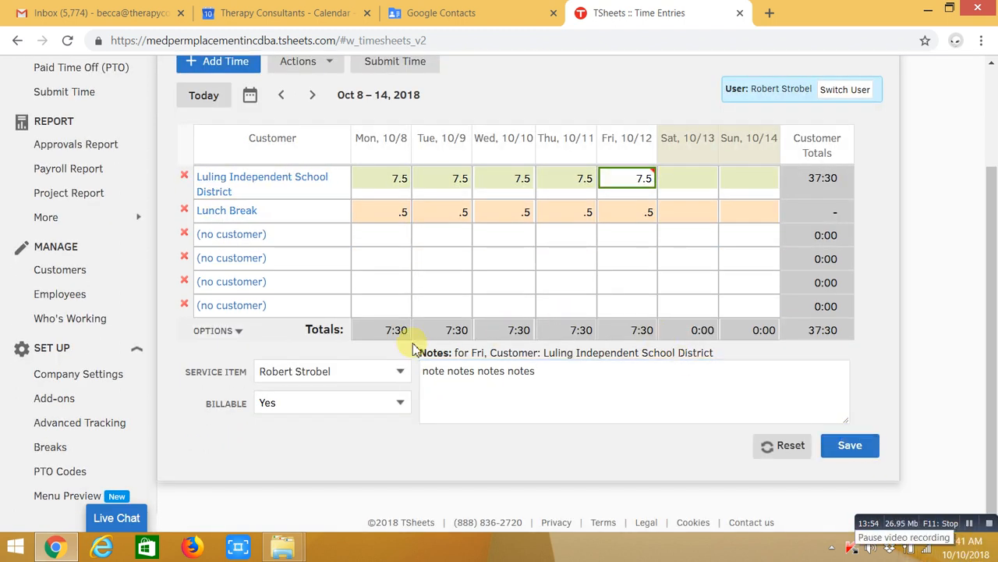
{"action": "scroll", "coordinate": [564, 357], "scroll_direction": "up", "scroll_amount": 2}
{"action": "left_click", "coordinate": [310, 228]}
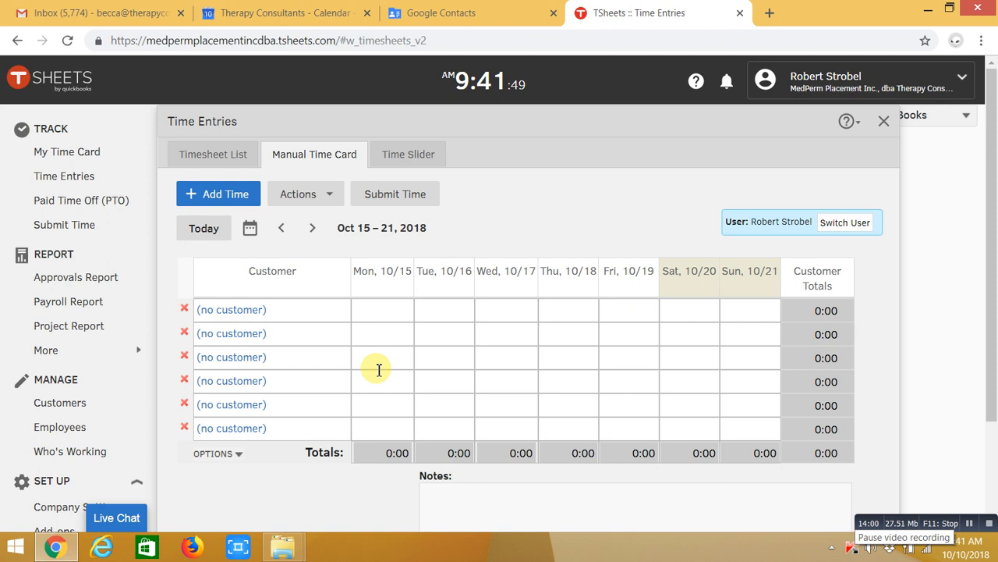
Assign Luling Independent School District to the first row with a service item and Billable Yes
{"action": "left_click", "coordinate": [231, 311]}
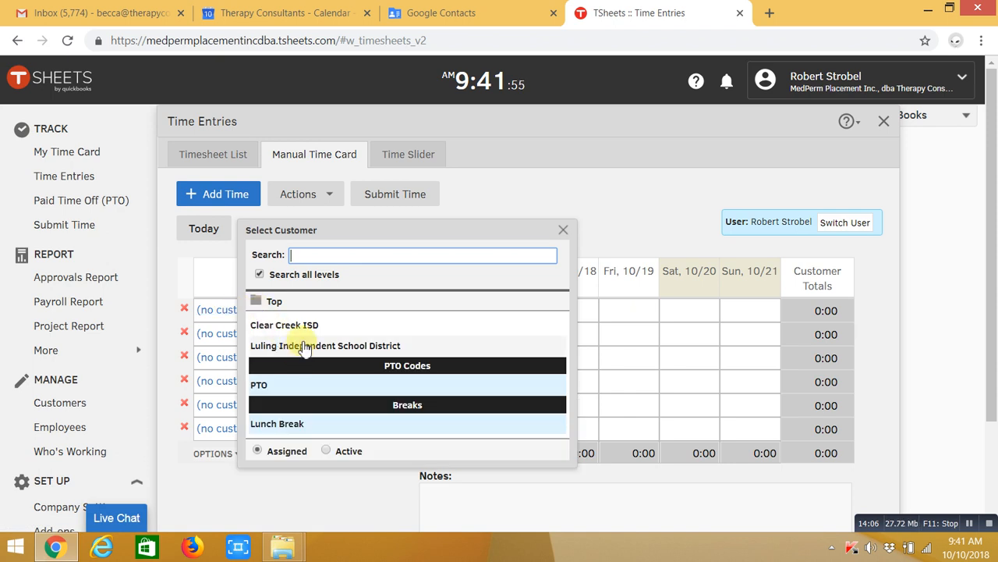
{"action": "left_click", "coordinate": [304, 347]}
{"action": "scroll", "coordinate": [305, 347], "scroll_direction": "down", "scroll_amount": 3}
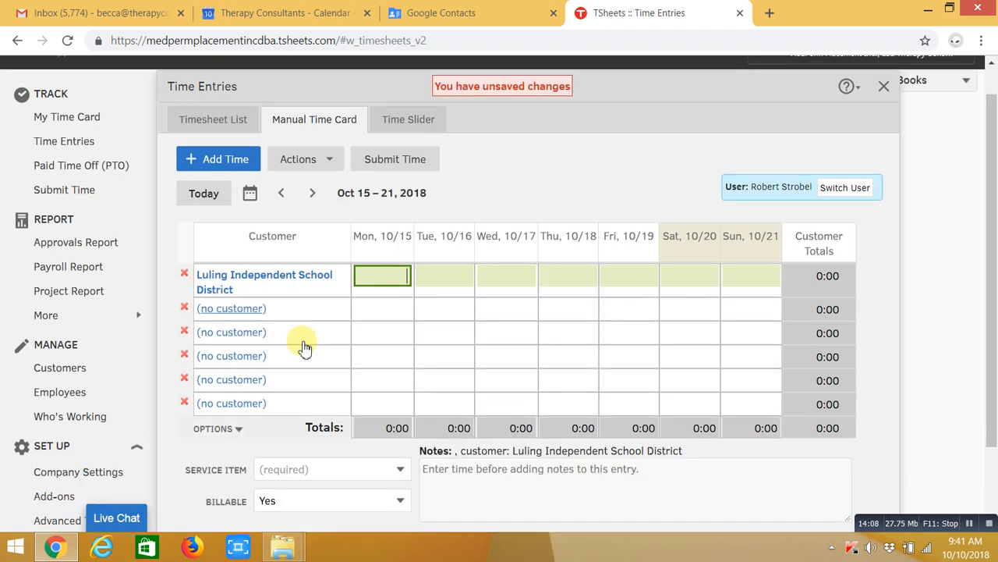
{"action": "left_click", "coordinate": [403, 376]}
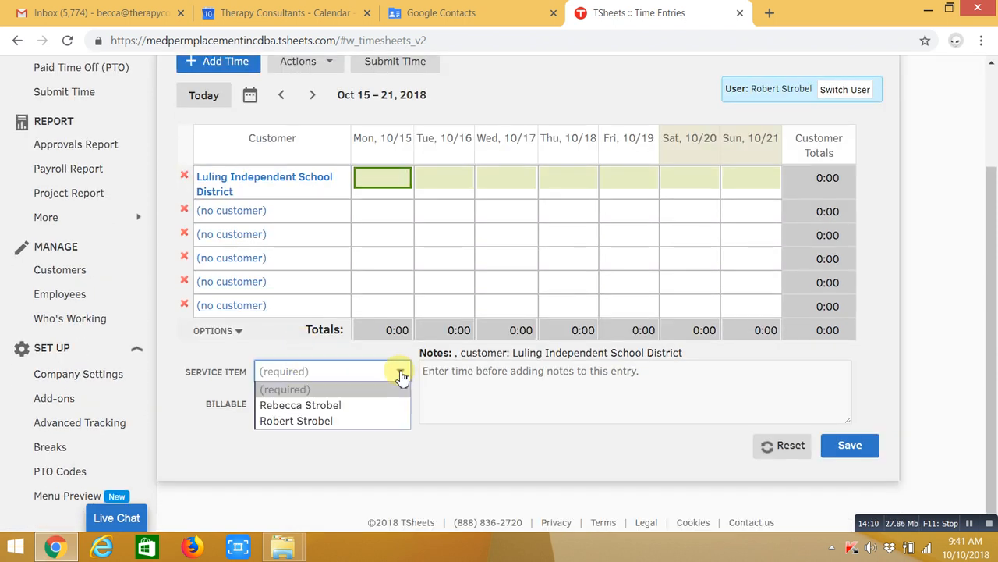
{"action": "left_click", "coordinate": [355, 422]}
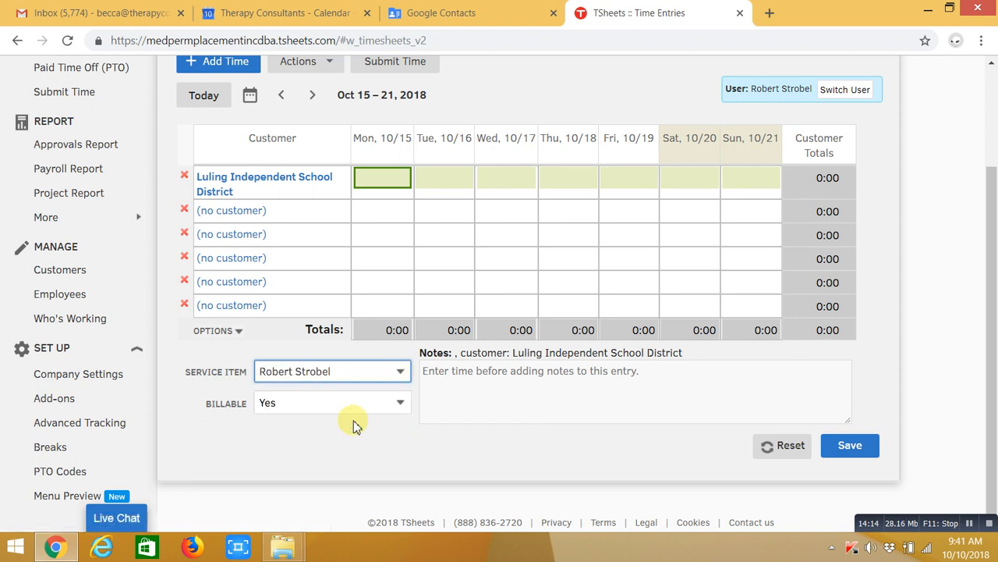
{"action": "left_click", "coordinate": [399, 404]}
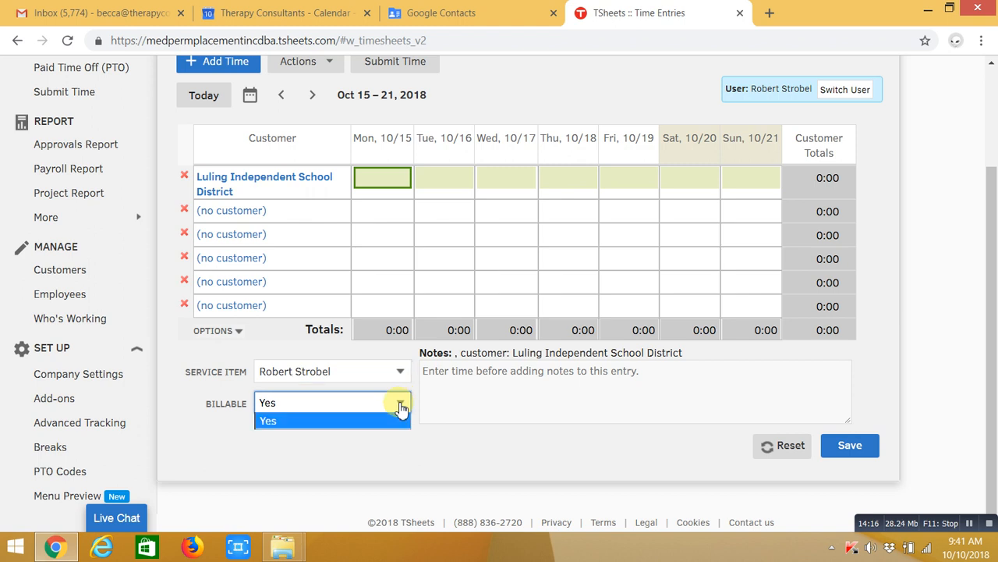
{"action": "left_click", "coordinate": [383, 424]}
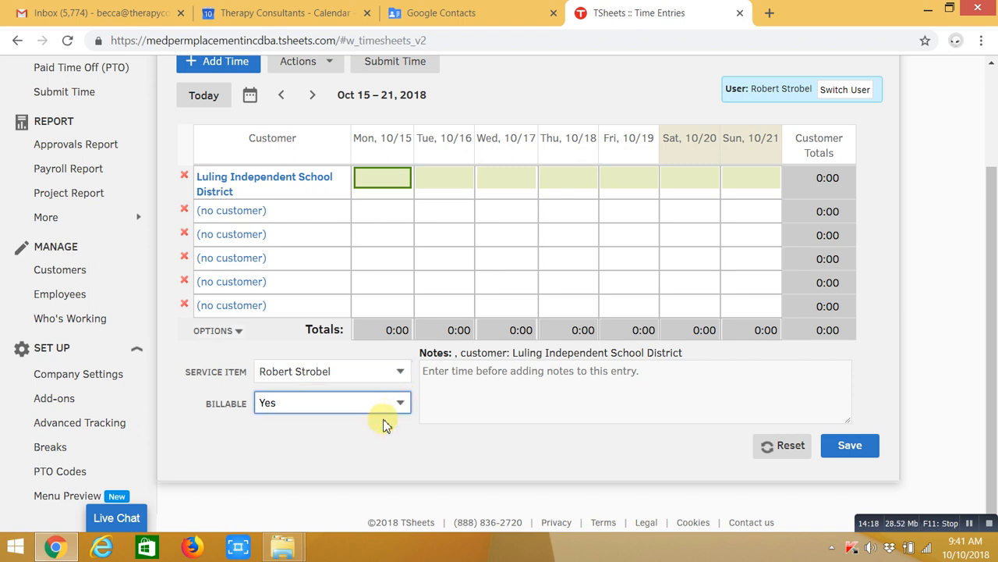
Enter 7.5 hours on Mon 10/15, add a .5-hour Lunch Break row, and save
{"action": "left_click", "coordinate": [394, 179]}
{"action": "type", "text": "7.5"}
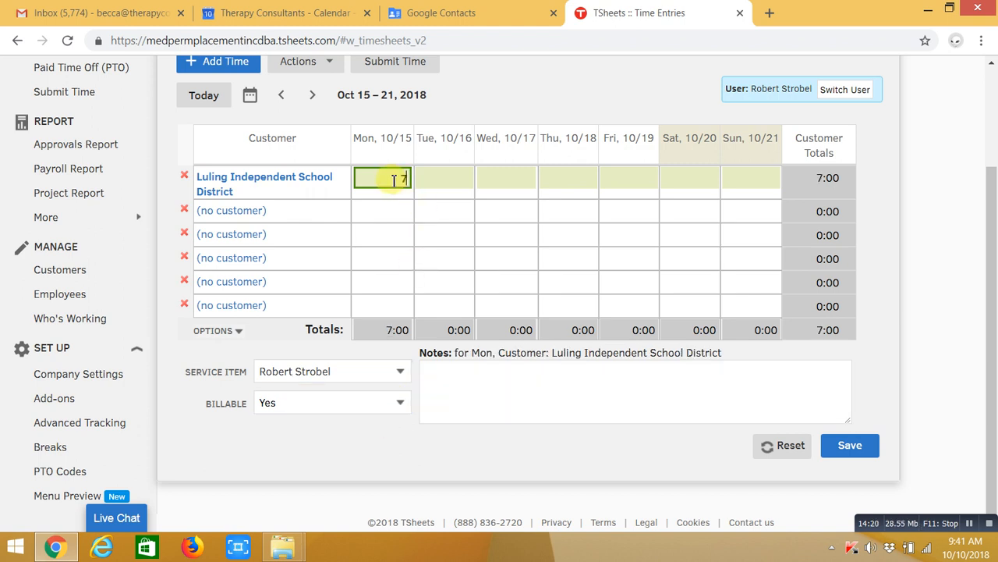
{"action": "left_click", "coordinate": [240, 214]}
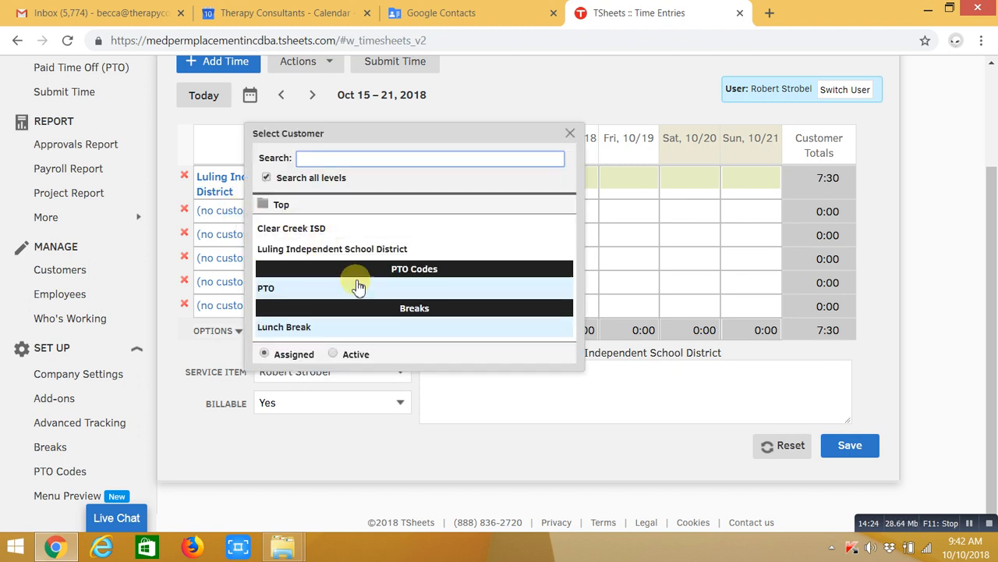
{"action": "left_click", "coordinate": [341, 331]}
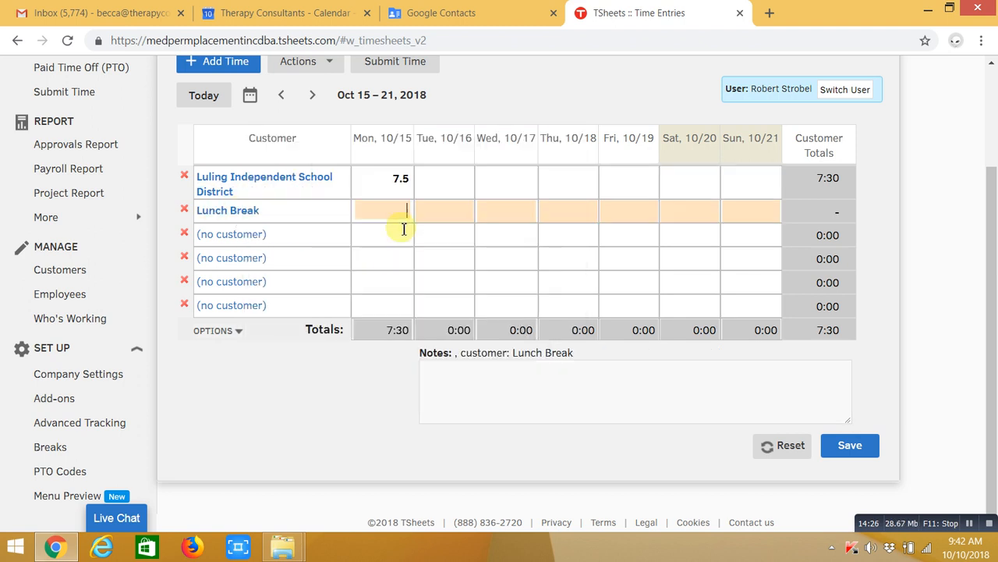
{"action": "left_click", "coordinate": [400, 216]}
{"action": "type", "text": ".5"}
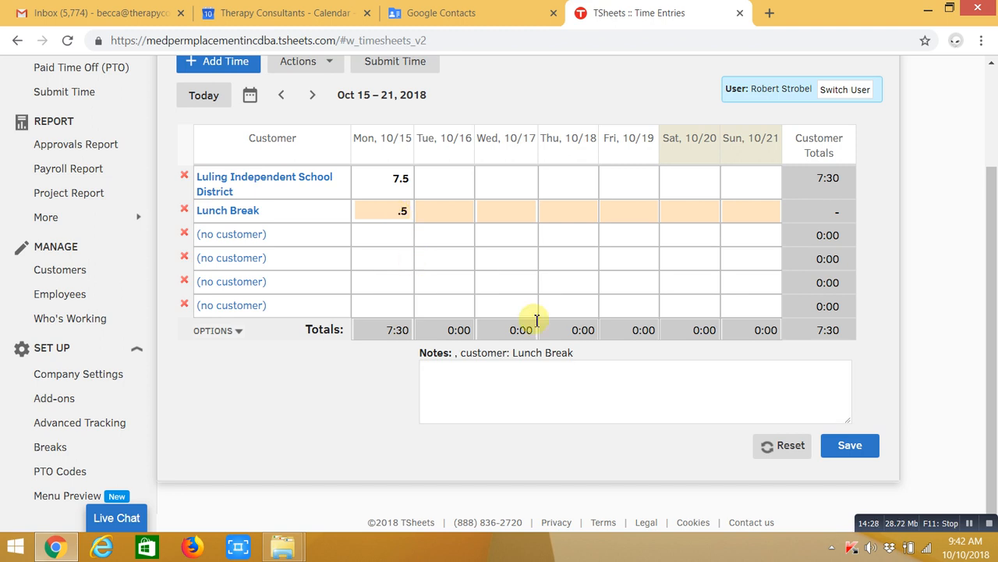
{"action": "left_click", "coordinate": [858, 450]}
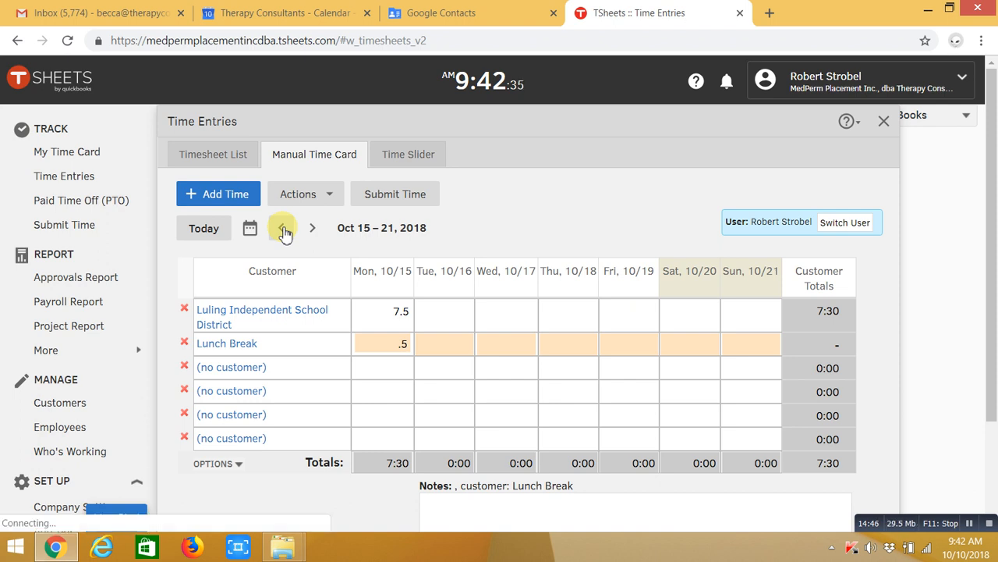
Go back to the Oct 1–7 week and submit its 37:30 hours, locking the card
{"action": "left_click", "coordinate": [284, 229]}
{"action": "left_click", "coordinate": [284, 229]}
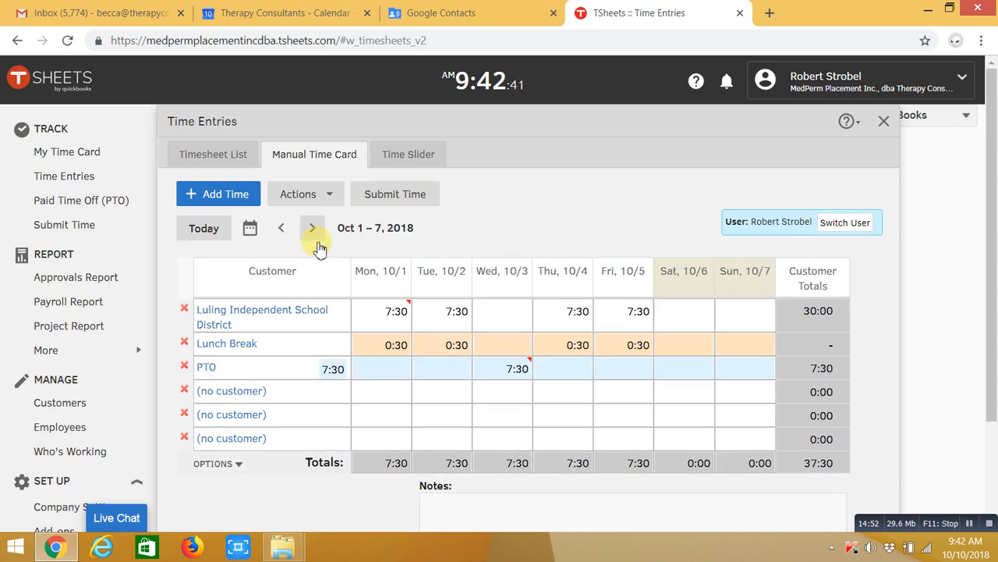
{"action": "left_click", "coordinate": [396, 196]}
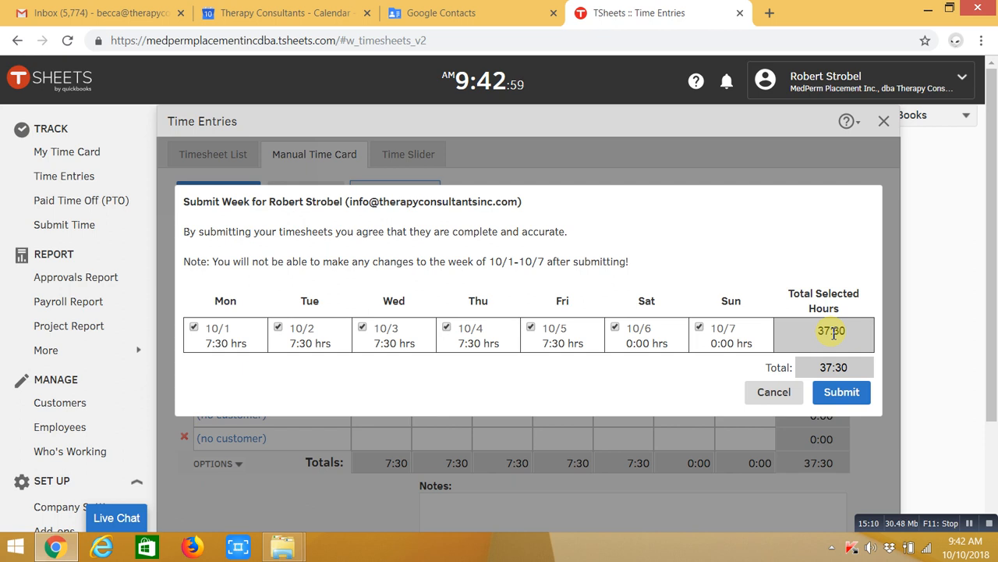
{"action": "left_click", "coordinate": [843, 394]}
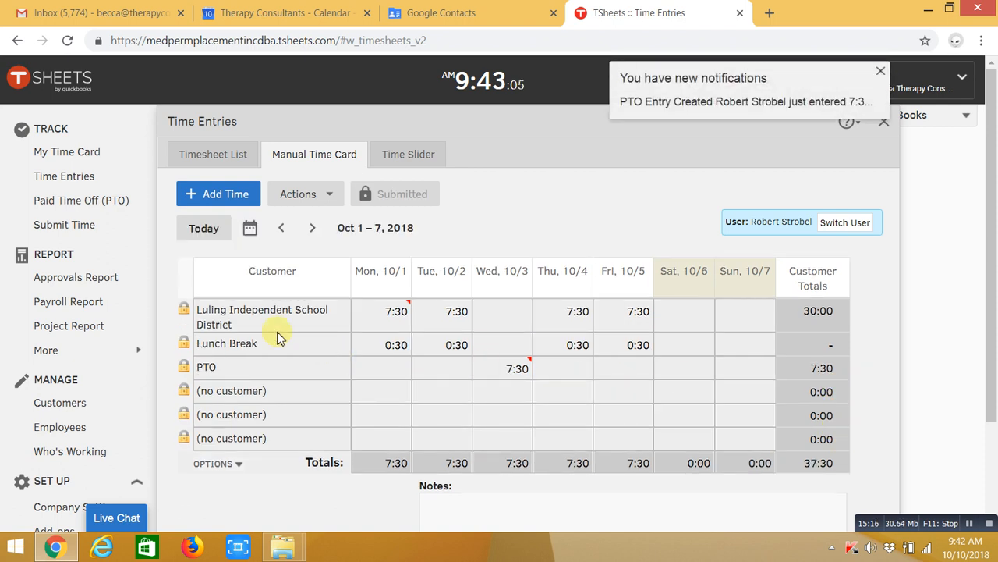
Delete the PTO Entry Created notification and show the Oct 8–14, 2018 time card
{"action": "left_click", "coordinate": [884, 76]}
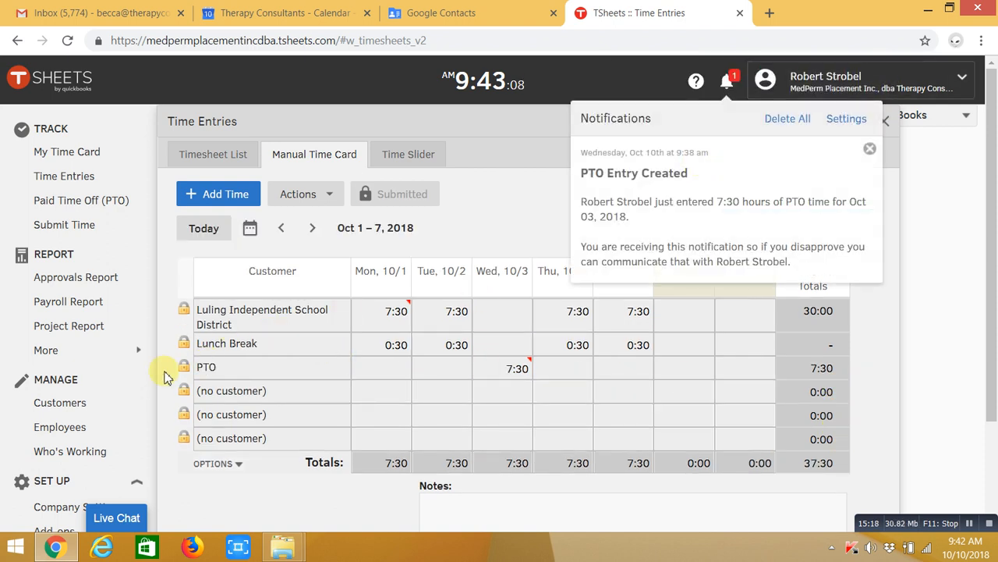
{"action": "left_click", "coordinate": [869, 150]}
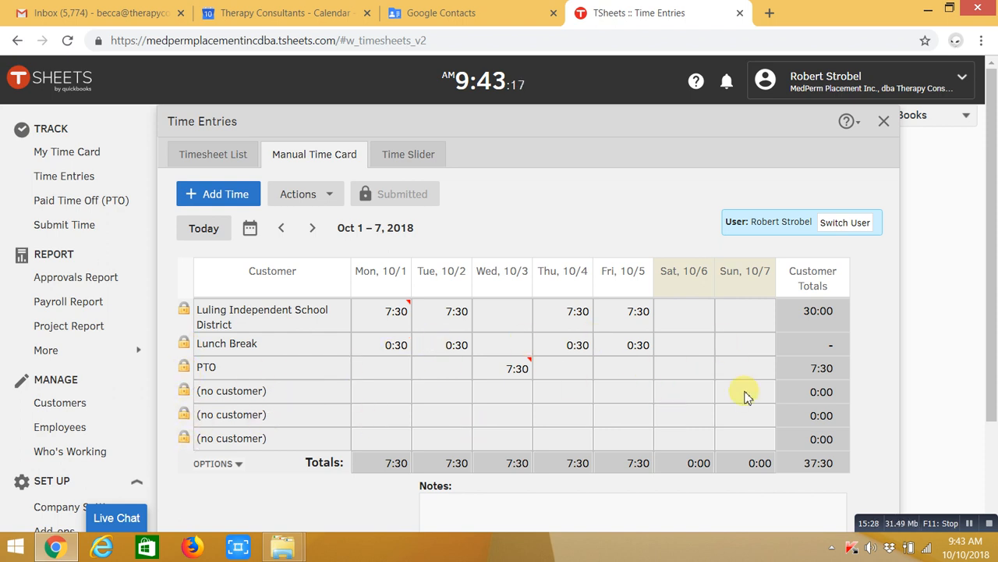
{"action": "left_click", "coordinate": [312, 229]}
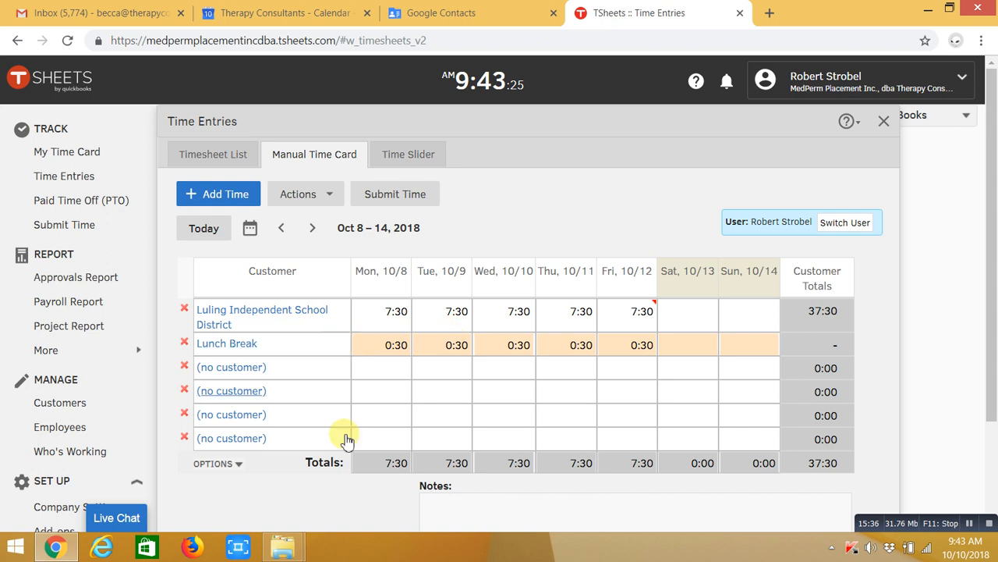
Check Fri 10/12's note, then submit and lock the Oct 8–14 week
{"action": "scroll", "coordinate": [632, 232], "scroll_direction": "down", "scroll_amount": 1}
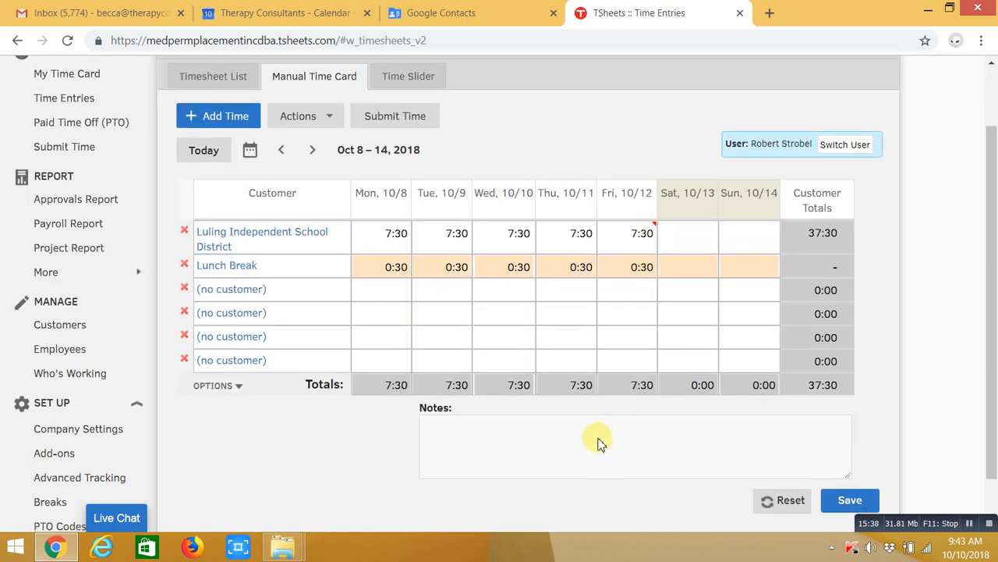
{"action": "left_click", "coordinate": [627, 234]}
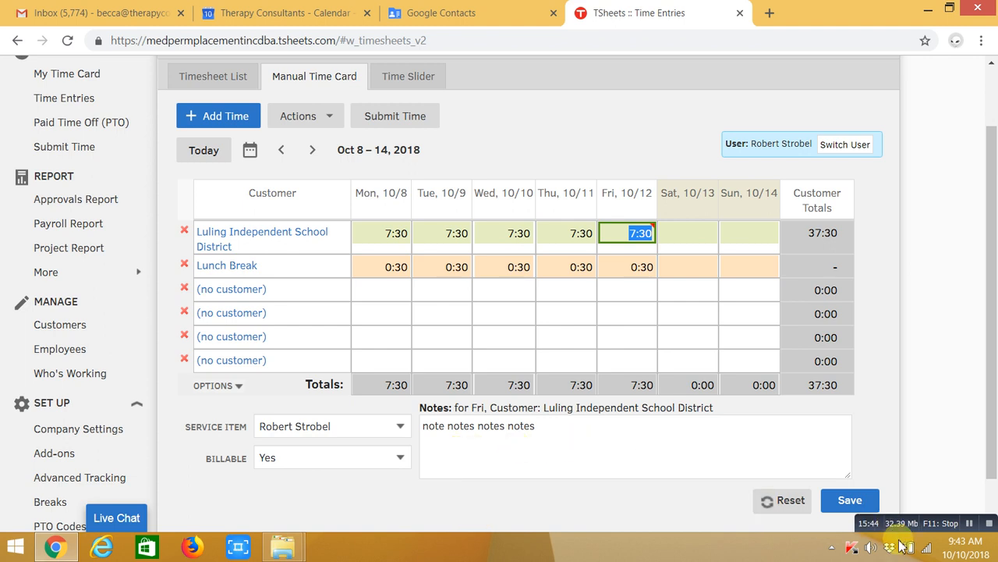
{"action": "scroll", "coordinate": [361, 262], "scroll_direction": "up", "scroll_amount": 1}
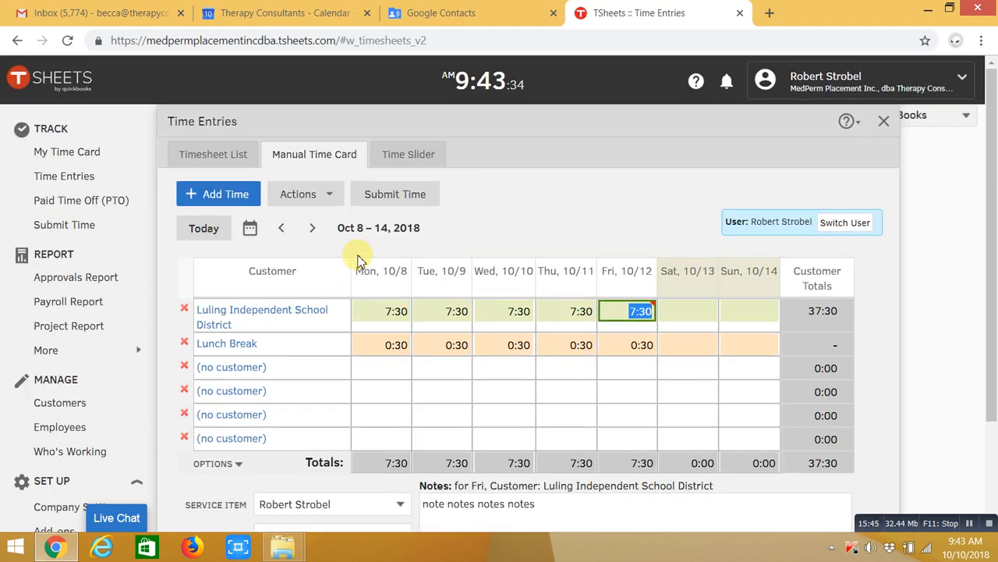
{"action": "left_click", "coordinate": [392, 195]}
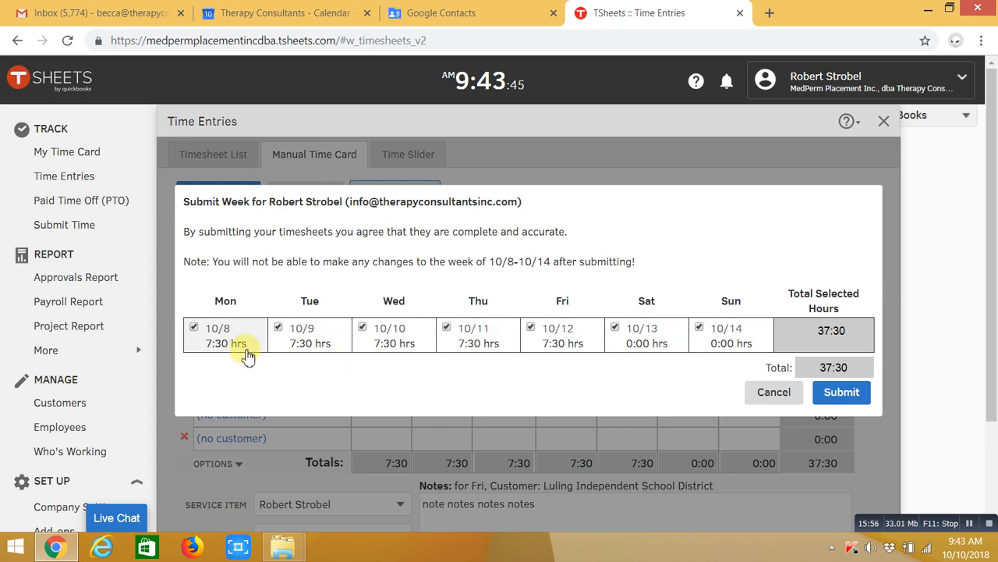
{"action": "left_click", "coordinate": [839, 397]}
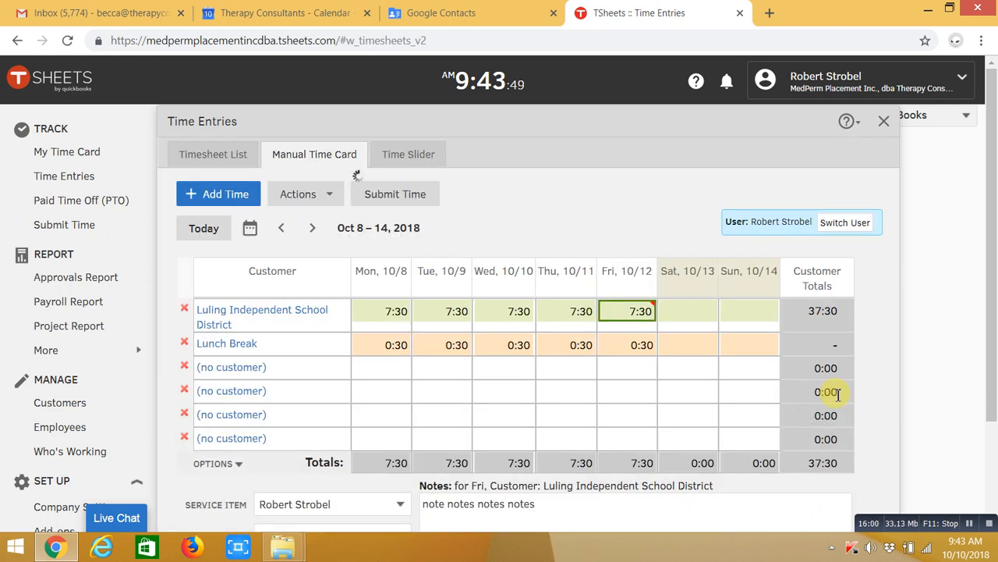
Move to the Oct 15–21 week and begin submitting its 7:30 hours
{"action": "left_click", "coordinate": [313, 232]}
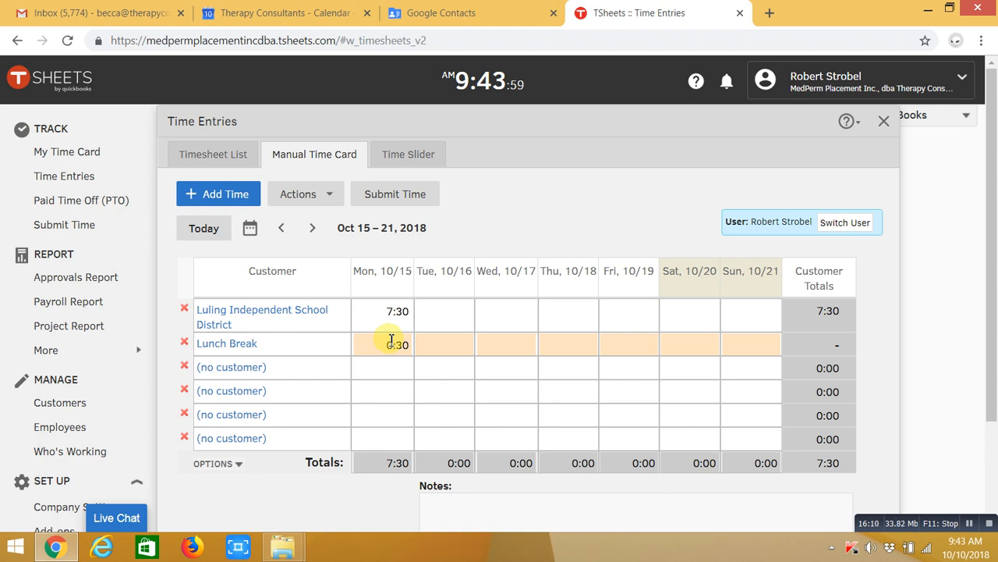
{"action": "left_click", "coordinate": [282, 228]}
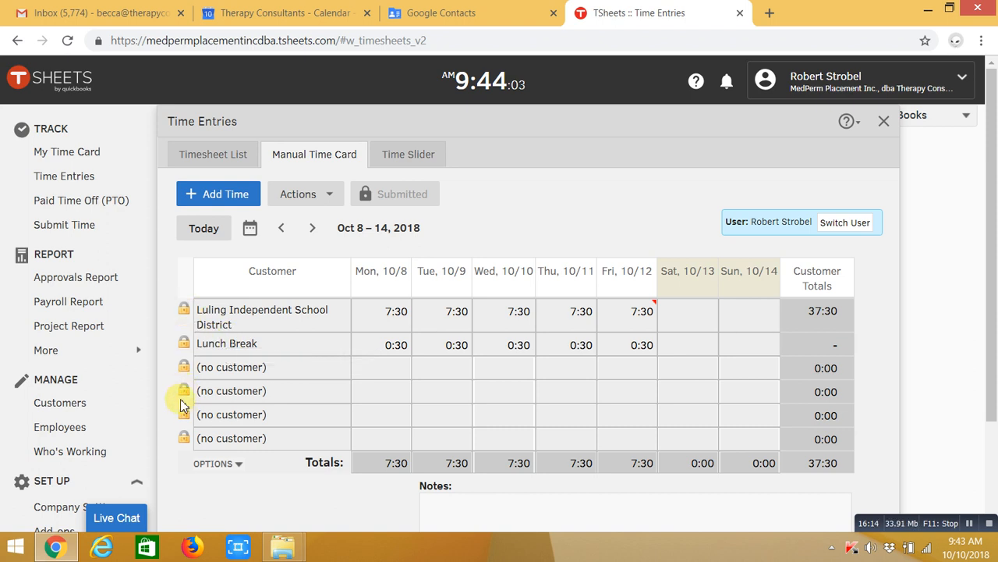
{"action": "left_click", "coordinate": [315, 232]}
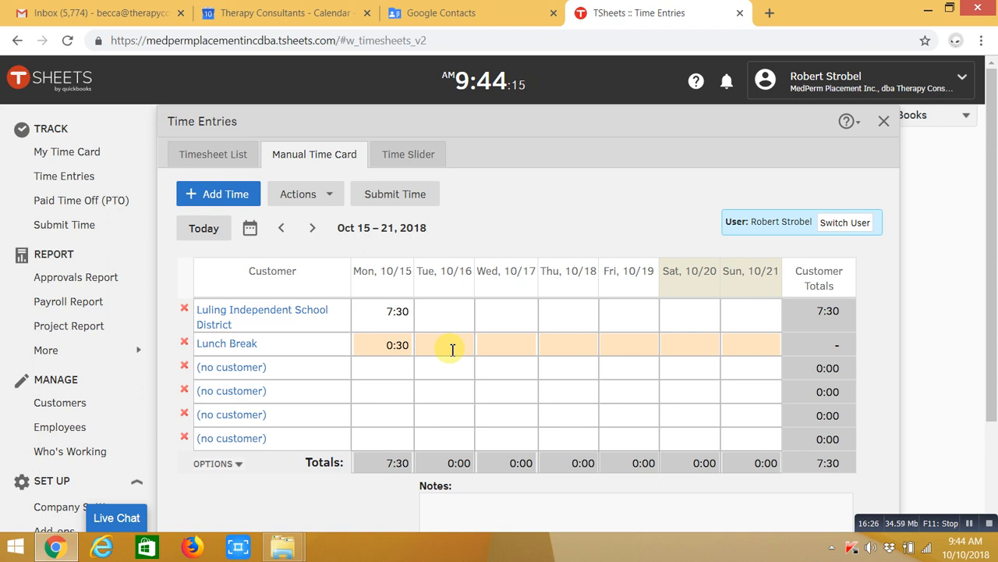
{"action": "left_click", "coordinate": [381, 198]}
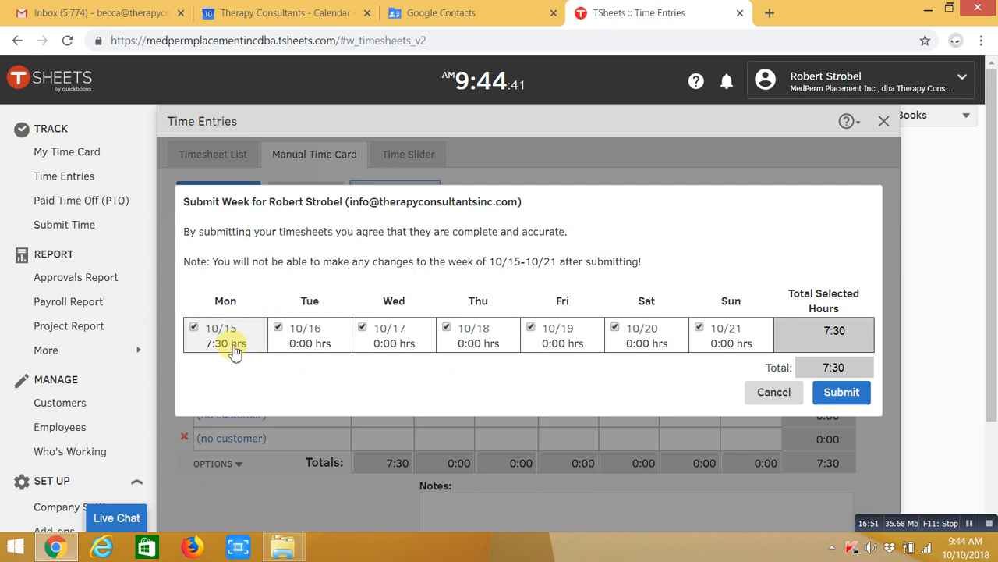
Submit only Mon 10/15's 7:30 hours, leaving Tue 10/16 through Sun 10/21 unchecked
{"action": "left_click", "coordinate": [278, 328]}
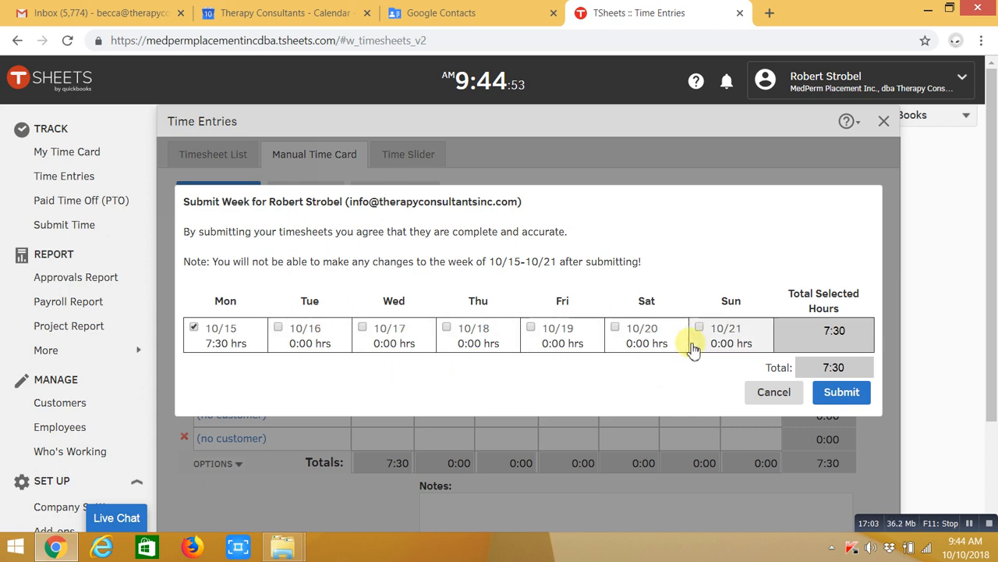
{"action": "left_click", "coordinate": [843, 399]}
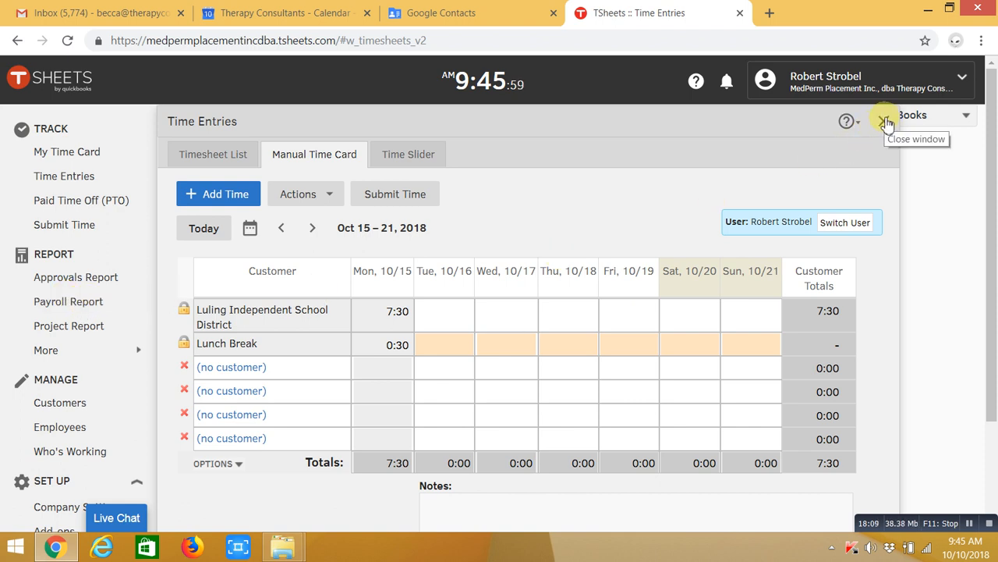
Set up the payroll report by pay period for 10/01 - 10/15, 2018
{"action": "left_click", "coordinate": [78, 307]}
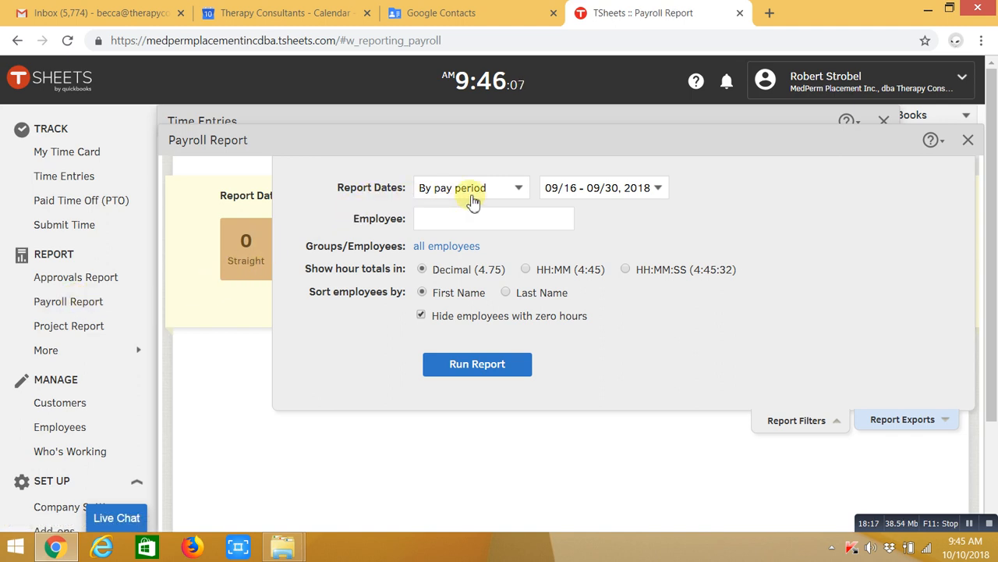
{"action": "left_click", "coordinate": [520, 191]}
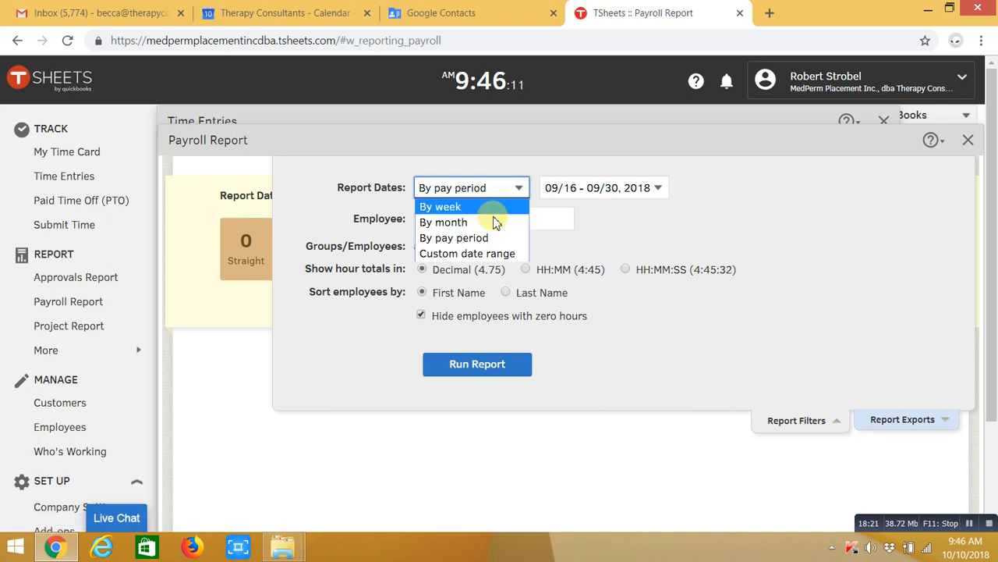
{"action": "left_click", "coordinate": [493, 240]}
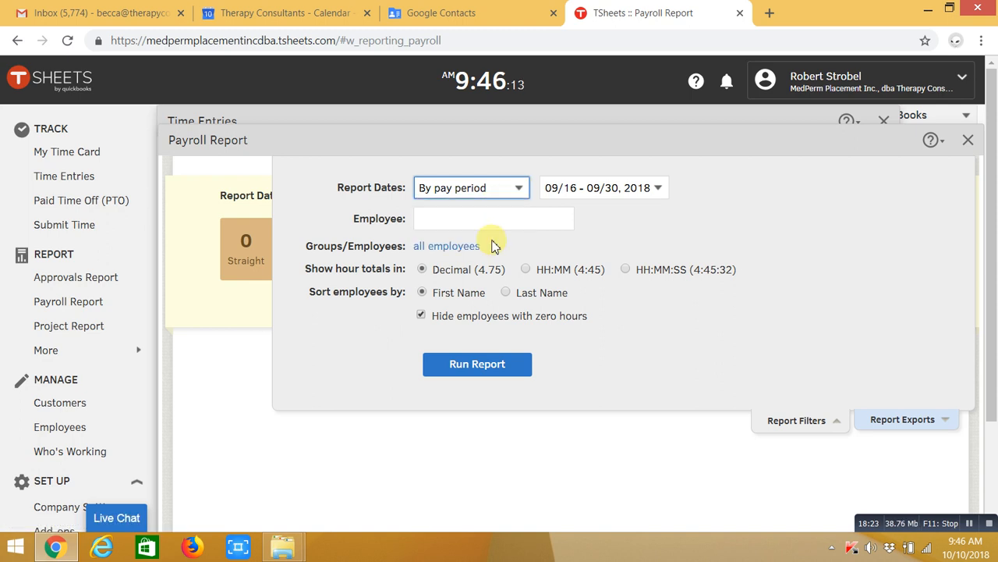
{"action": "left_click", "coordinate": [659, 195]}
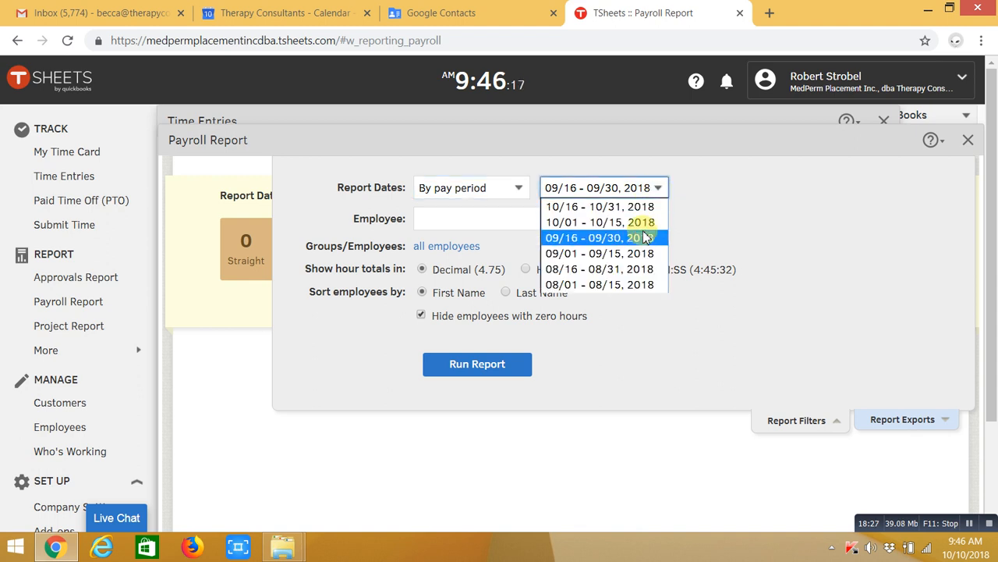
{"action": "left_click", "coordinate": [644, 224]}
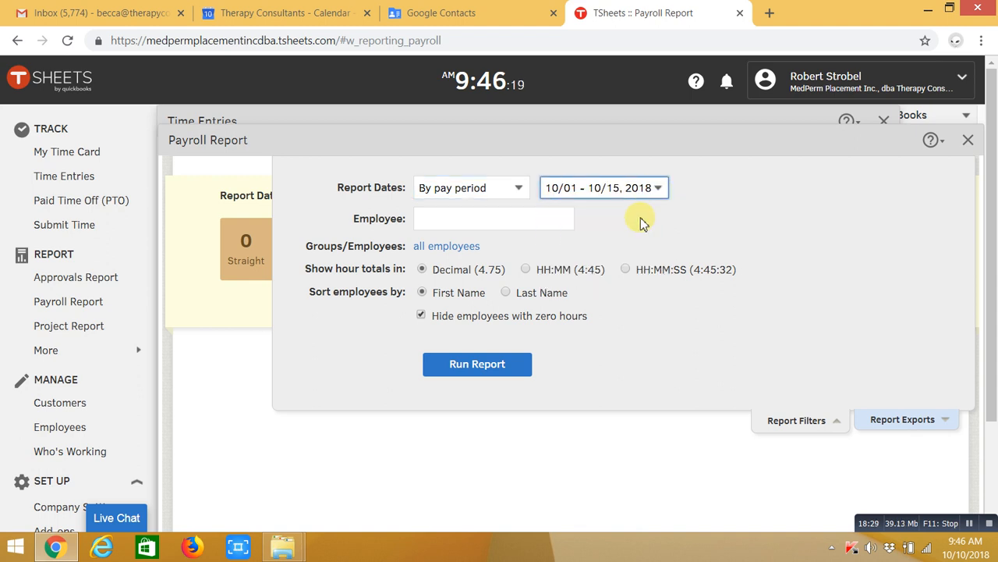
Limit the report to the one matching employee and run it
{"action": "left_click", "coordinate": [449, 221]}
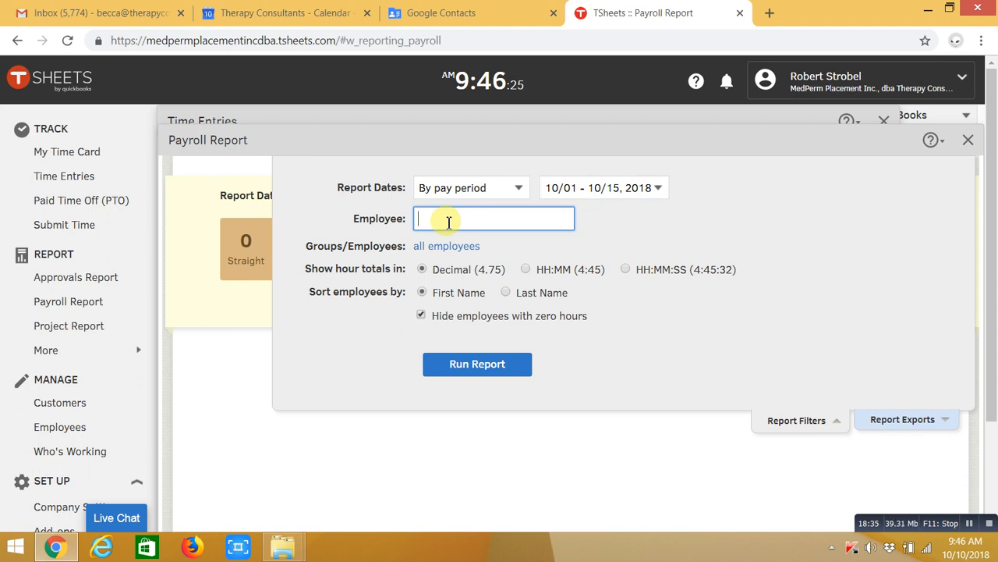
{"action": "type", "text": "rob"}
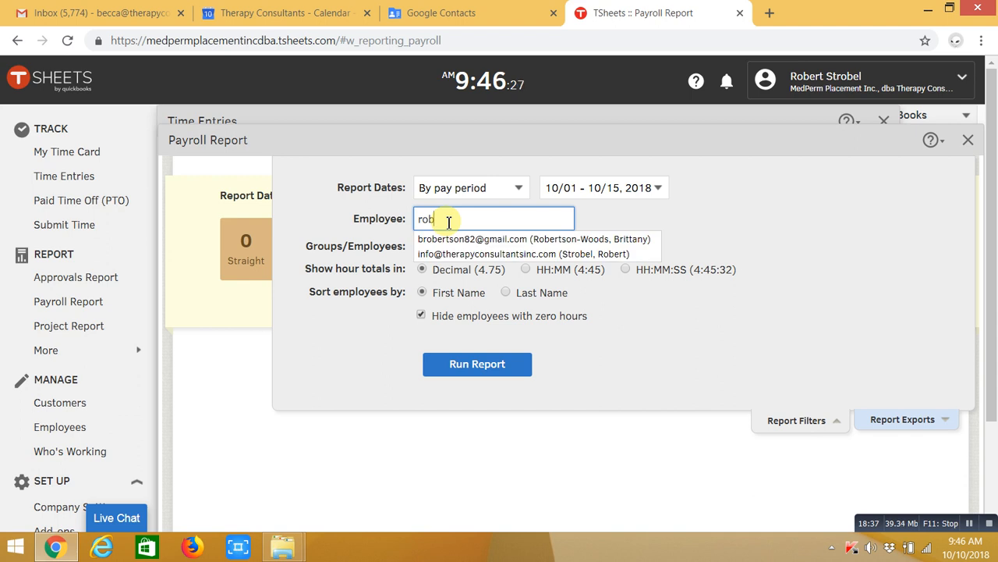
{"action": "left_click", "coordinate": [489, 257]}
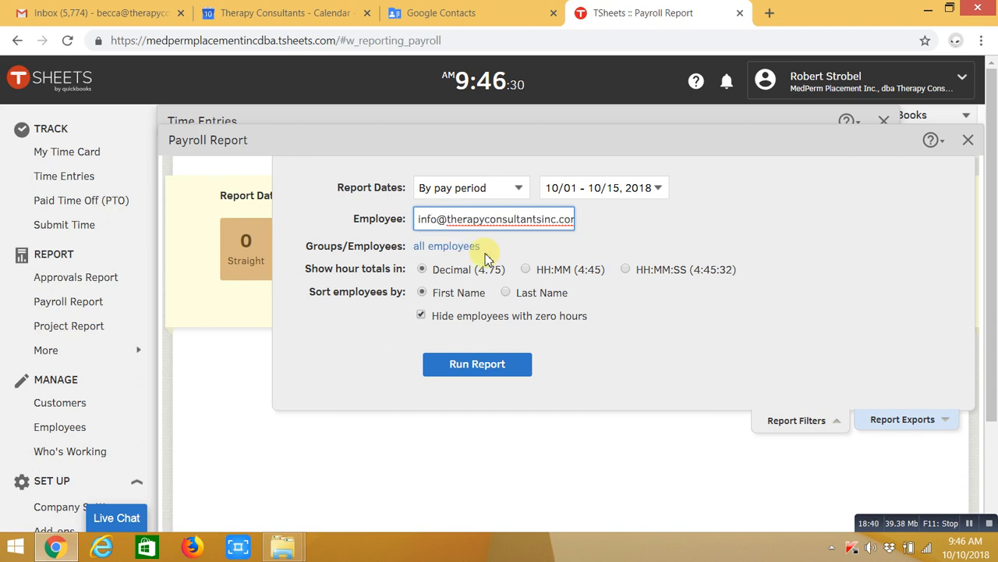
{"action": "left_click", "coordinate": [480, 369]}
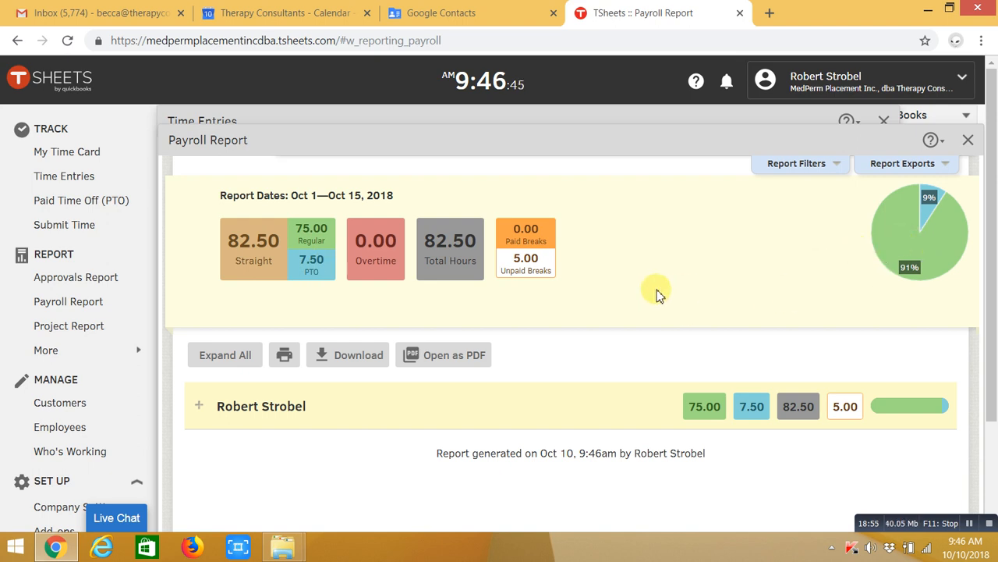
Expand the employee's row to review daily time entries, then collapse it to the summary
{"action": "scroll", "coordinate": [657, 291], "scroll_direction": "down", "scroll_amount": 3}
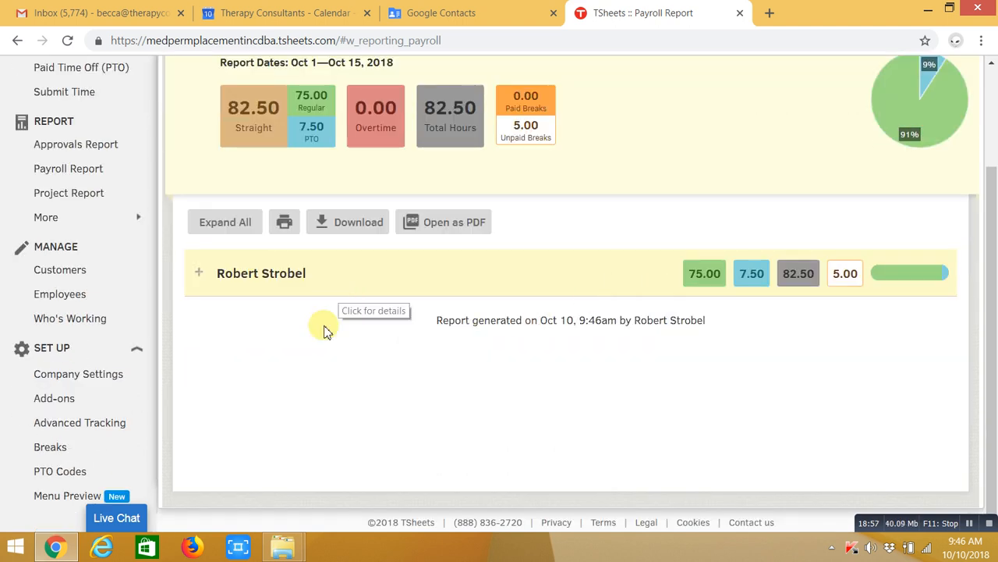
{"action": "left_click", "coordinate": [260, 274]}
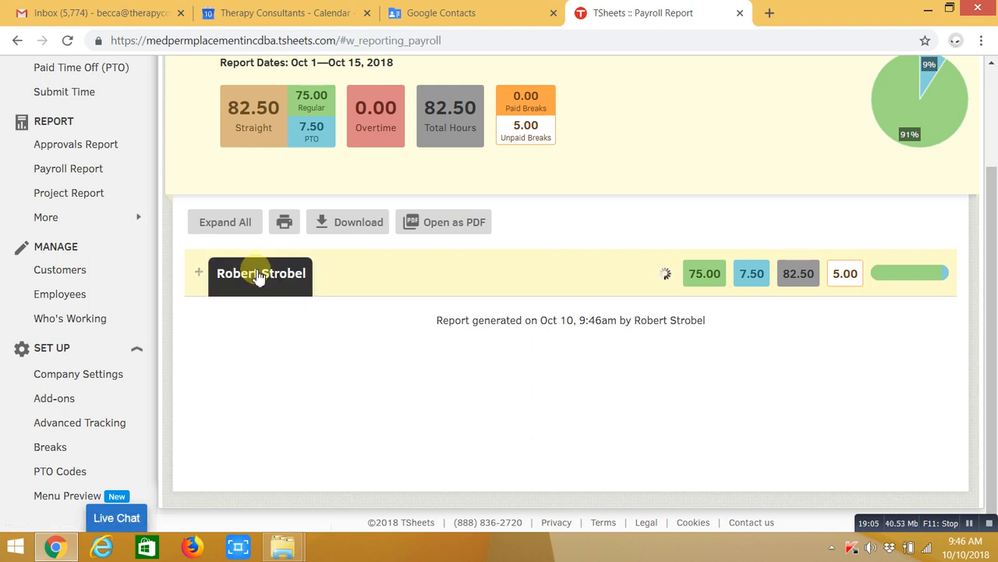
{"action": "scroll", "coordinate": [499, 354], "scroll_direction": "down", "scroll_amount": 5}
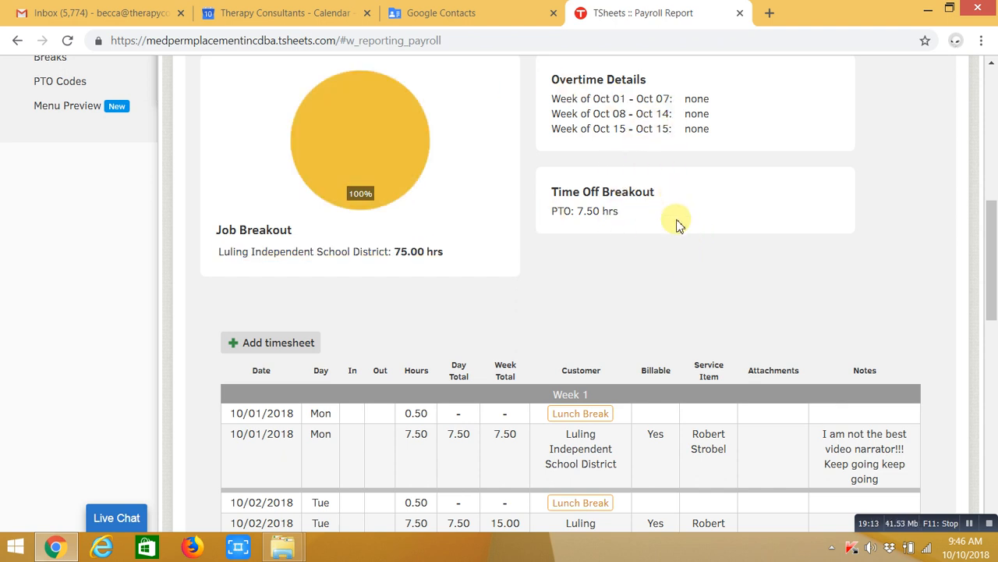
{"action": "scroll", "coordinate": [676, 225], "scroll_direction": "down", "scroll_amount": 1}
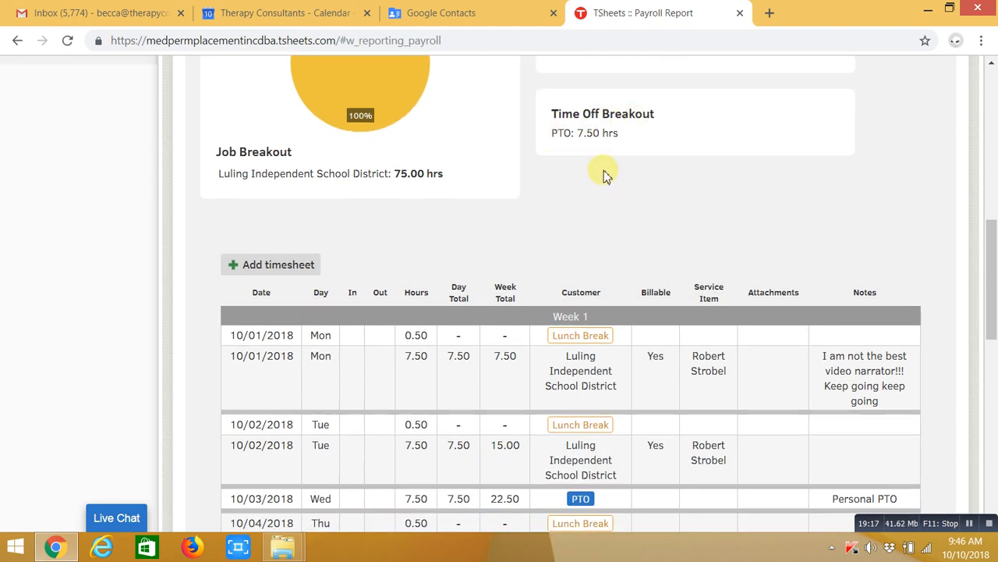
{"action": "scroll", "coordinate": [601, 236], "scroll_direction": "down", "scroll_amount": 1}
{"action": "scroll", "coordinate": [598, 242], "scroll_direction": "down", "scroll_amount": 1}
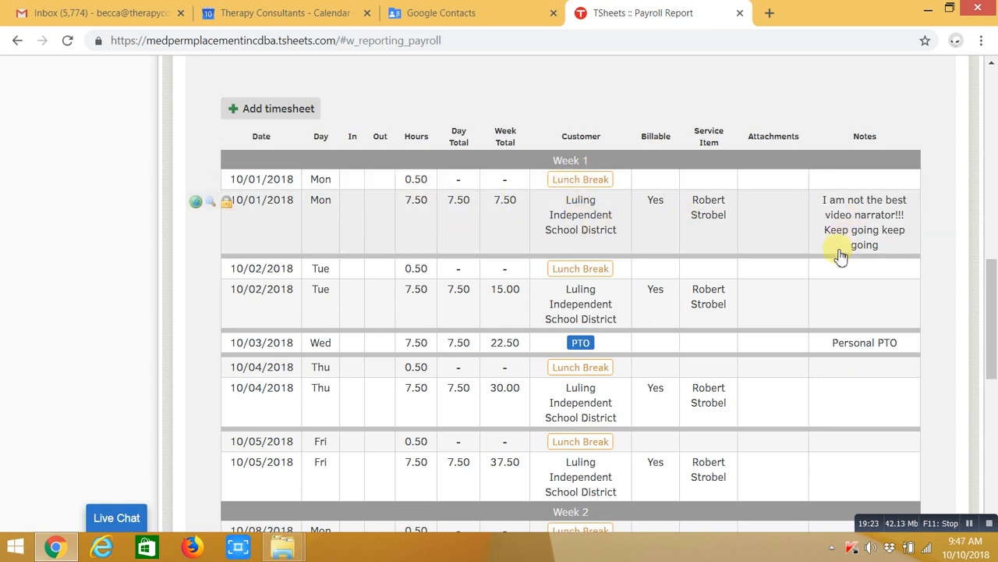
{"action": "scroll", "coordinate": [653, 353], "scroll_direction": "down", "scroll_amount": 2}
{"action": "scroll", "coordinate": [653, 354], "scroll_direction": "down", "scroll_amount": 5}
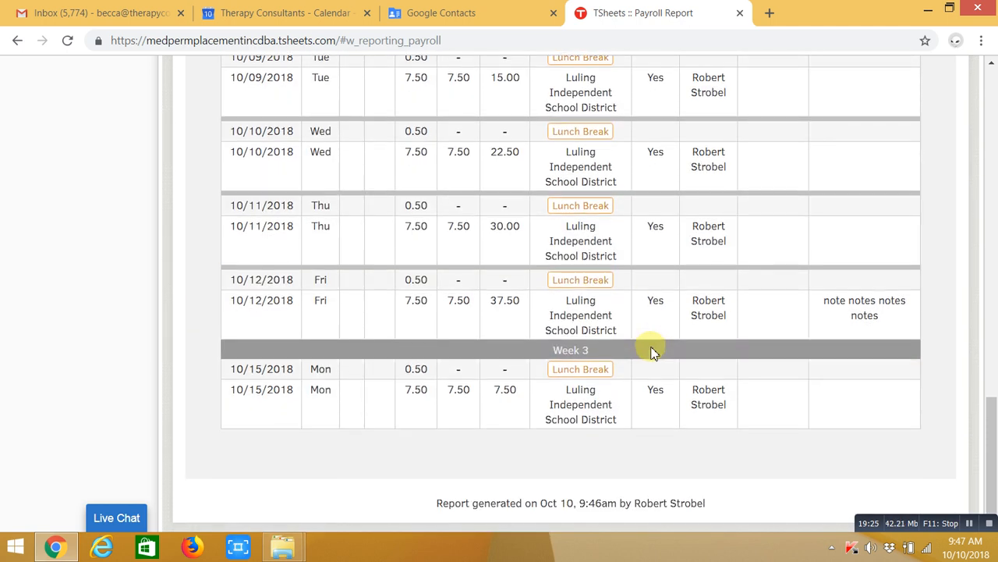
{"action": "scroll", "coordinate": [654, 354], "scroll_direction": "up", "scroll_amount": 10}
{"action": "scroll", "coordinate": [654, 353], "scroll_direction": "up", "scroll_amount": 5}
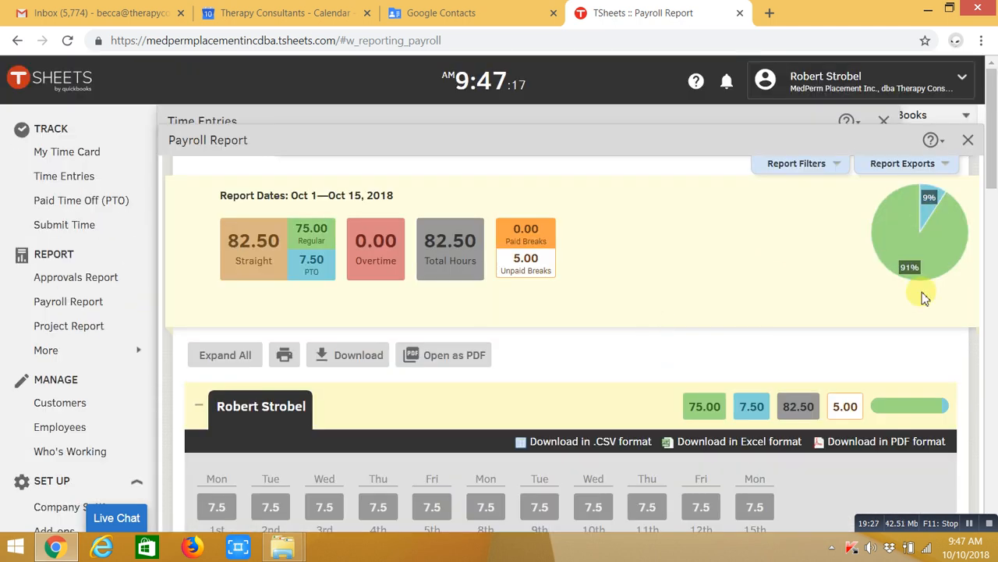
{"action": "left_click", "coordinate": [199, 410]}
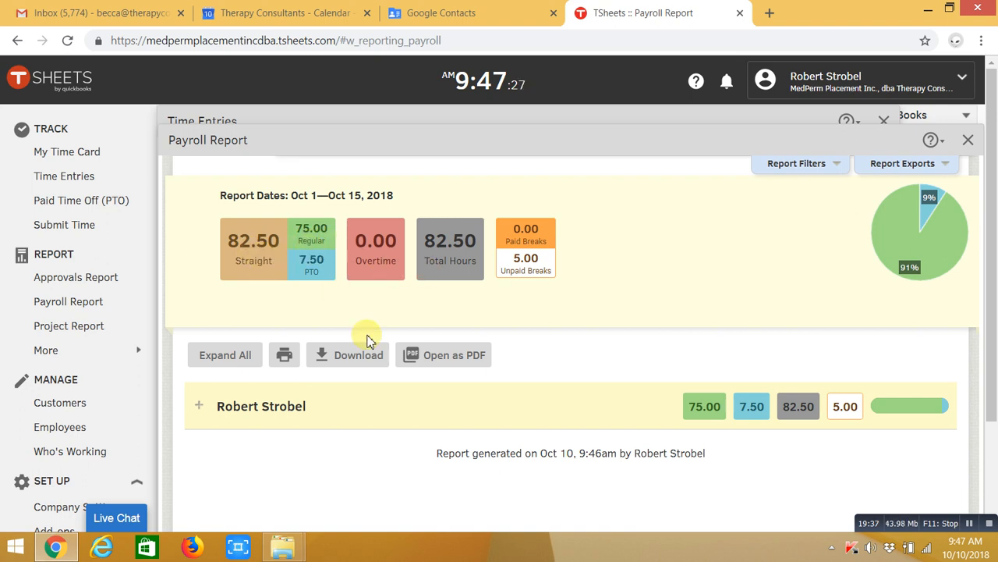
{"action": "left_click", "coordinate": [457, 357]}
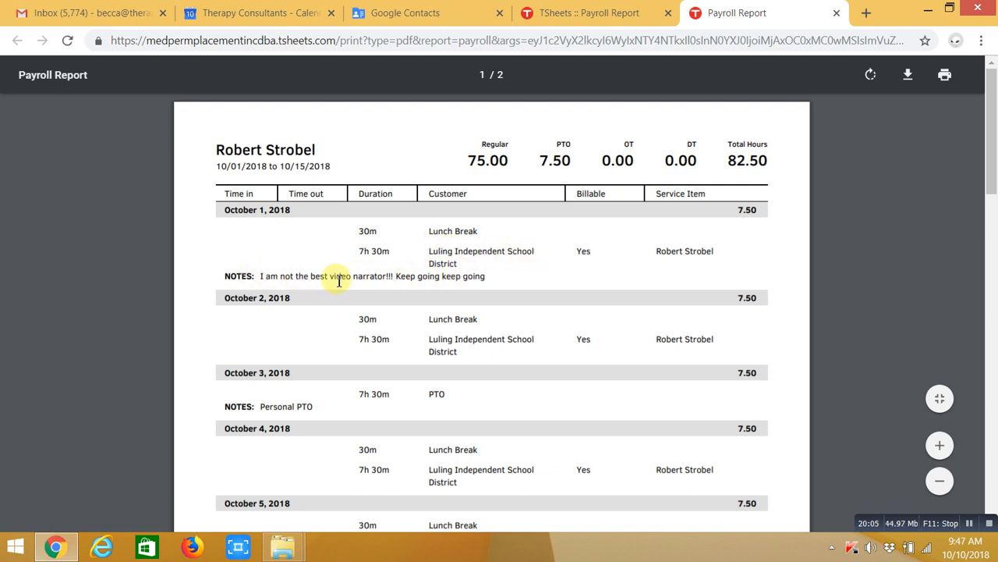
{"action": "scroll", "coordinate": [535, 276], "scroll_direction": "down", "scroll_amount": 3}
{"action": "scroll", "coordinate": [484, 327], "scroll_direction": "down", "scroll_amount": 2}
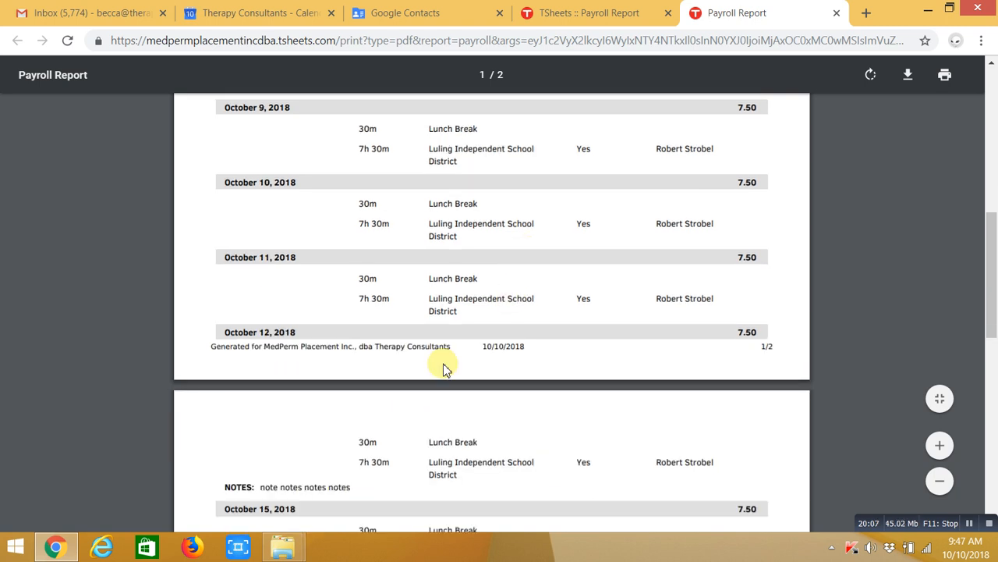
{"action": "scroll", "coordinate": [223, 357], "scroll_direction": "down", "scroll_amount": 3}
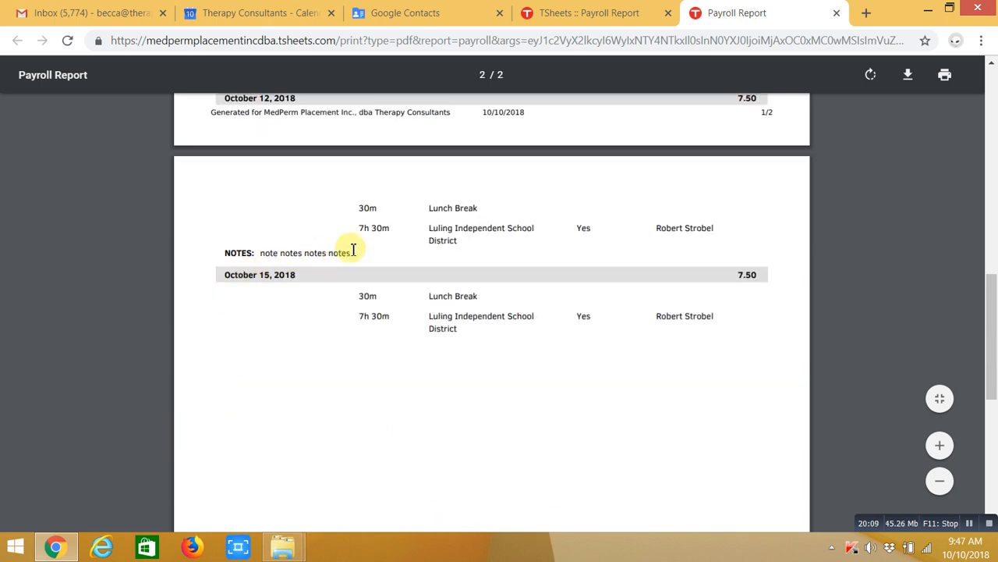
{"action": "scroll", "coordinate": [501, 397], "scroll_direction": "up", "scroll_amount": 10}
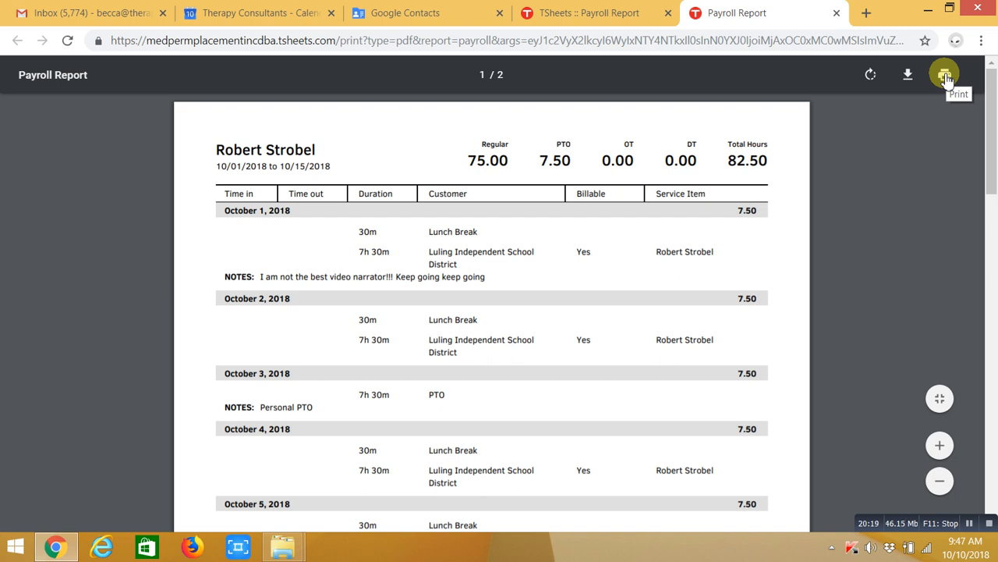
{"action": "left_click", "coordinate": [836, 13]}
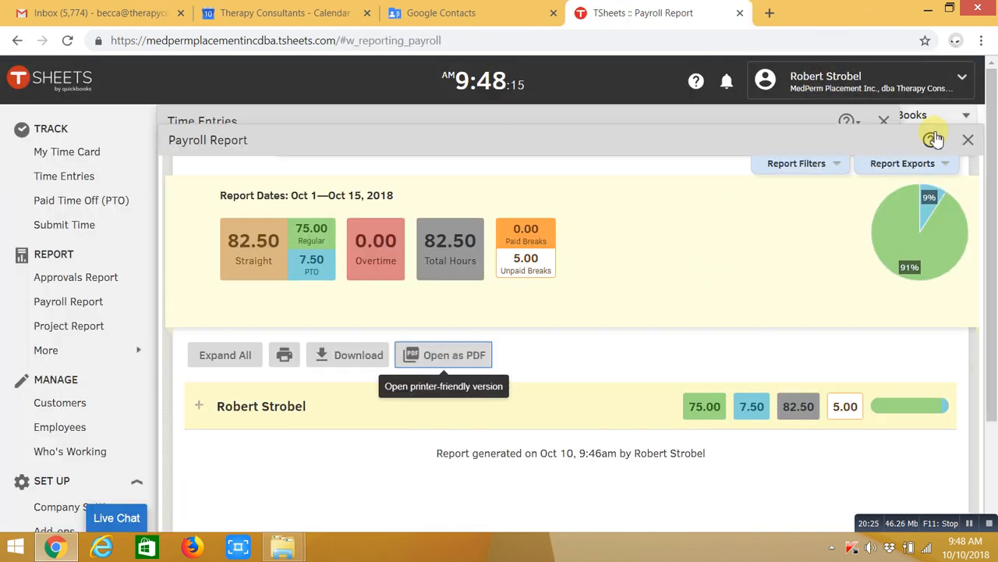
Close the payroll report and review the Oct 15–21 manual time card
{"action": "left_click", "coordinate": [968, 139]}
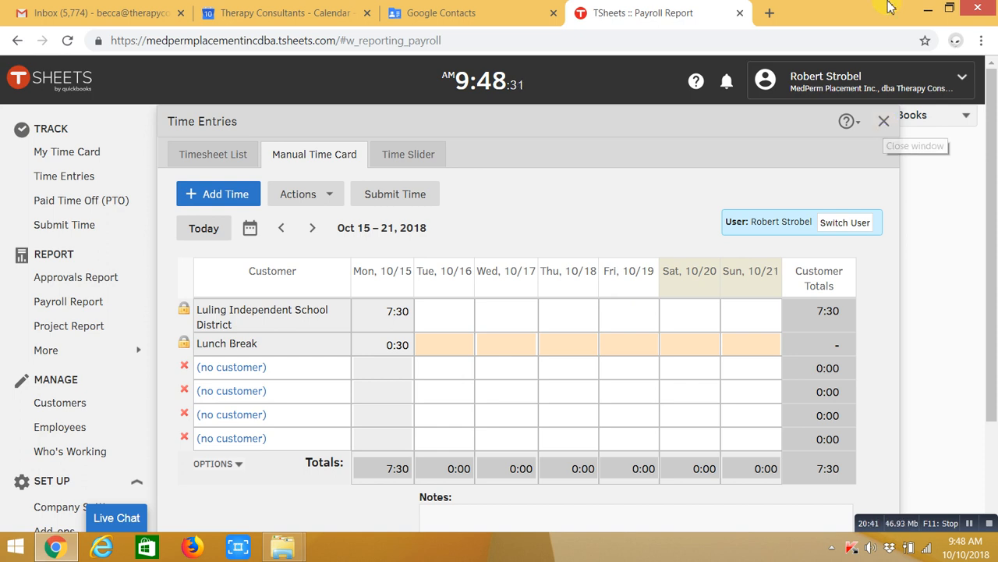
{"action": "scroll", "coordinate": [687, 320], "scroll_direction": "down", "scroll_amount": 2}
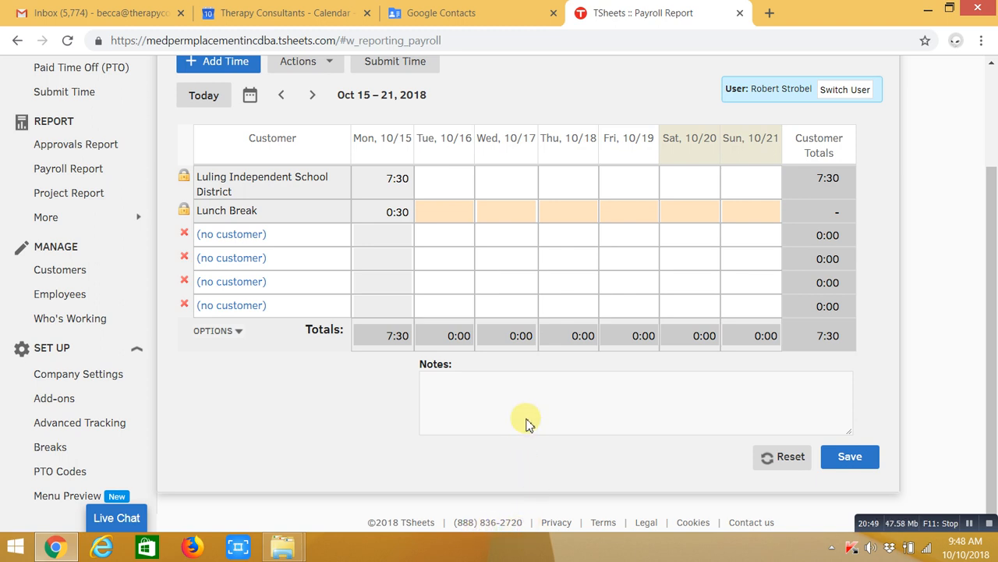
{"action": "scroll", "coordinate": [527, 422], "scroll_direction": "up", "scroll_amount": 2}
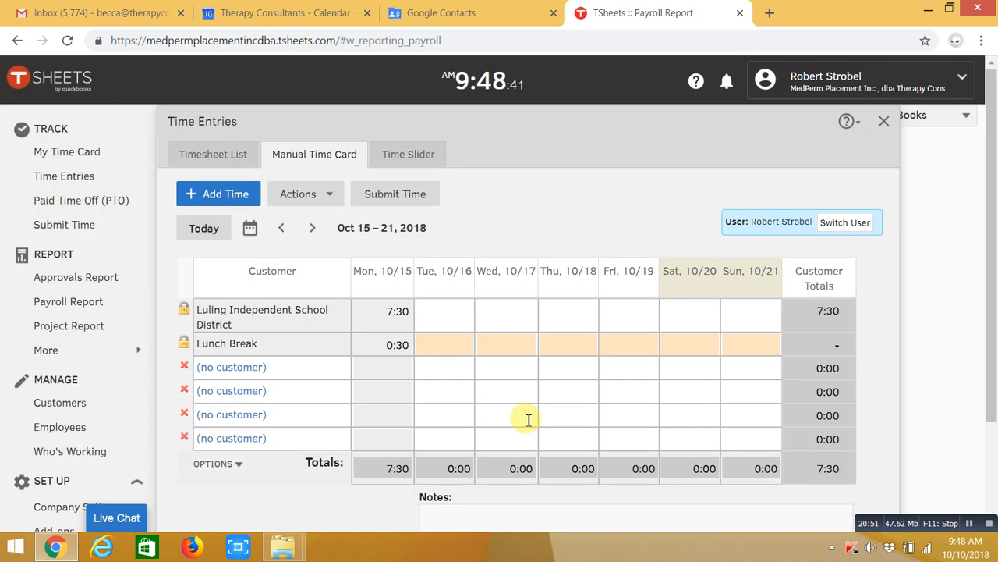